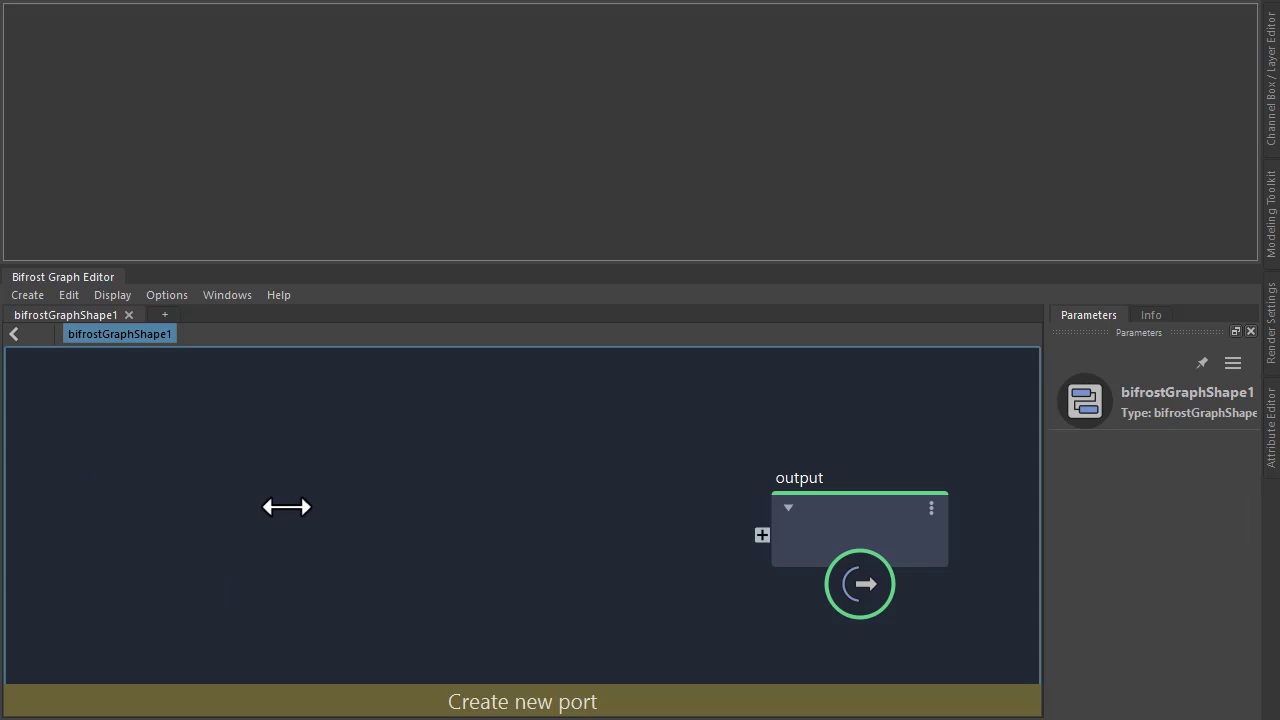
Step: Add a create_mesh_sphere node to the graph and set its radius to 100
{"action": "key", "text": "Tab"}
{"action": "type", "text": "cr"}
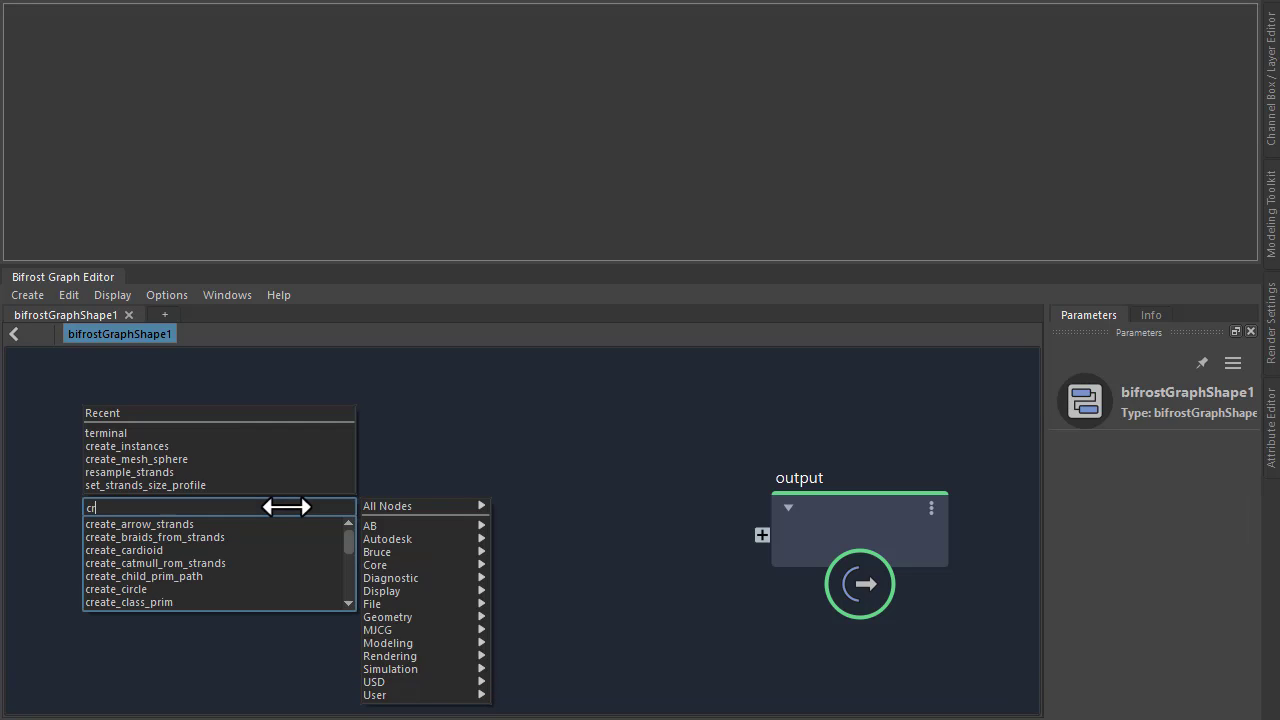
{"action": "left_click", "coordinate": [199, 461]}
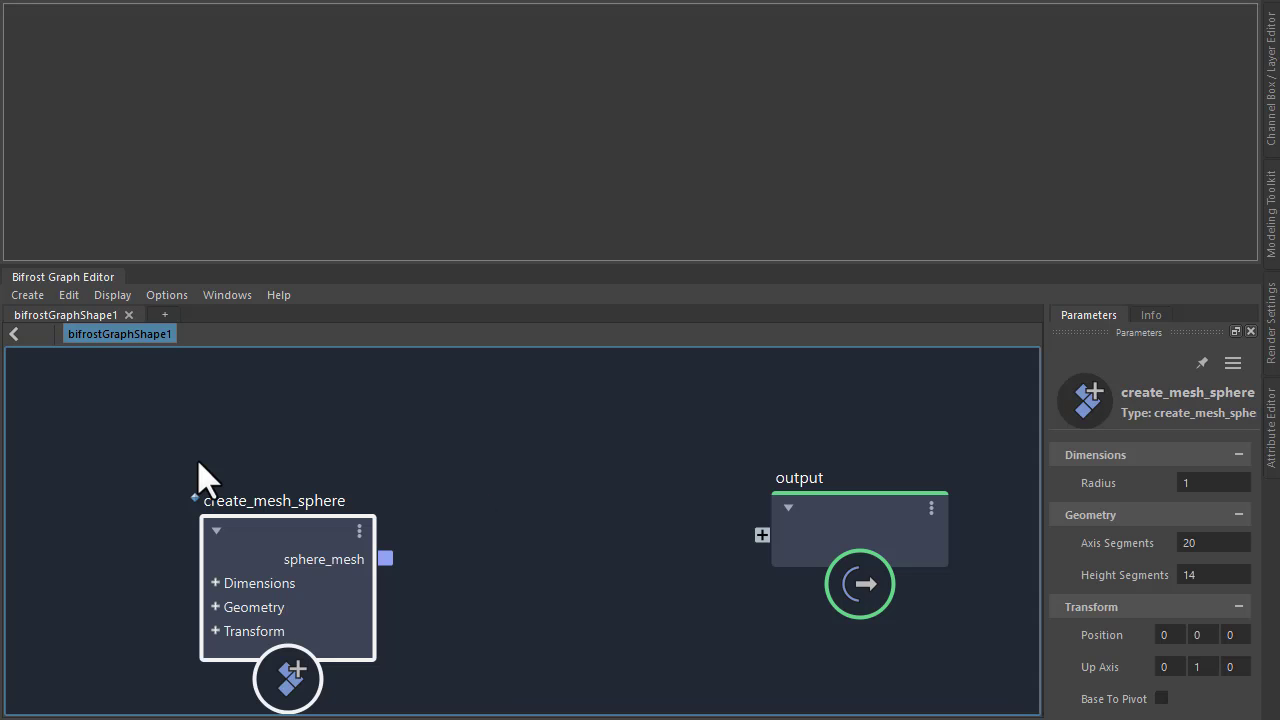
{"action": "left_click", "coordinate": [1209, 486]}
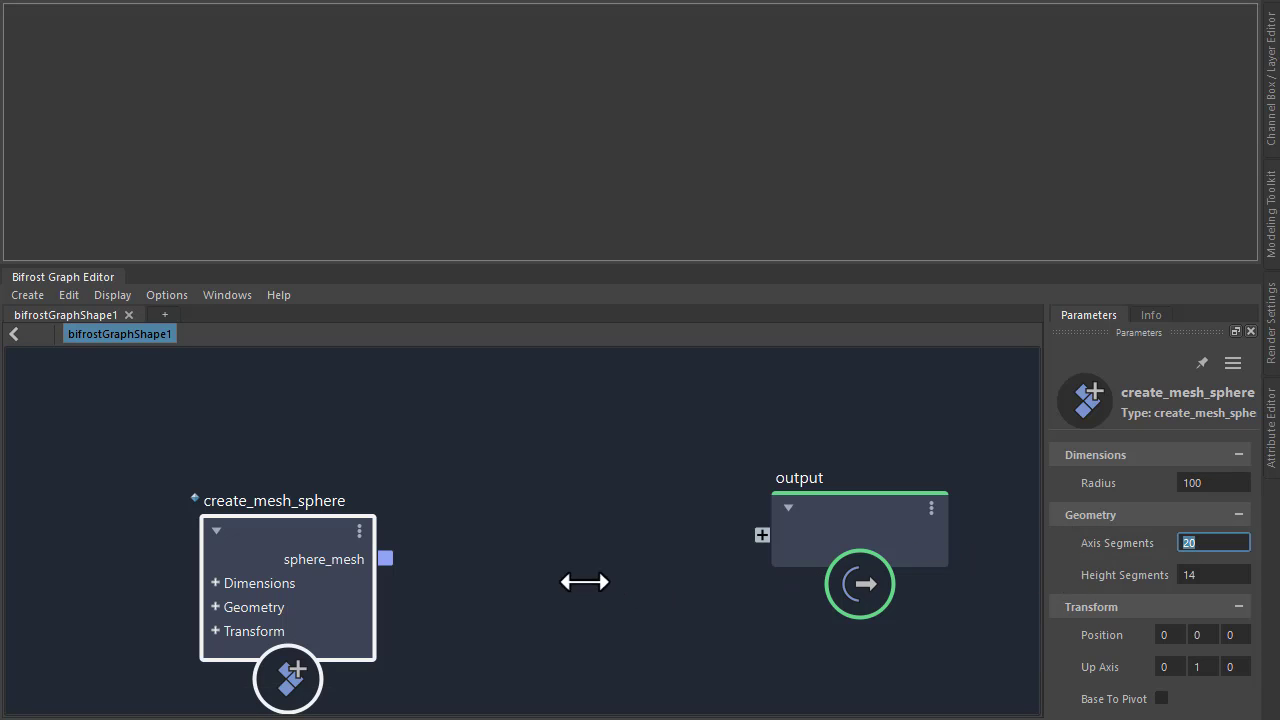
Step: Add a vector_field_scope node beside the sphere node and connect sphere_mesh to its probe_geometry input
{"action": "left_click", "coordinate": [445, 541]}
{"action": "key", "text": "Tab"}
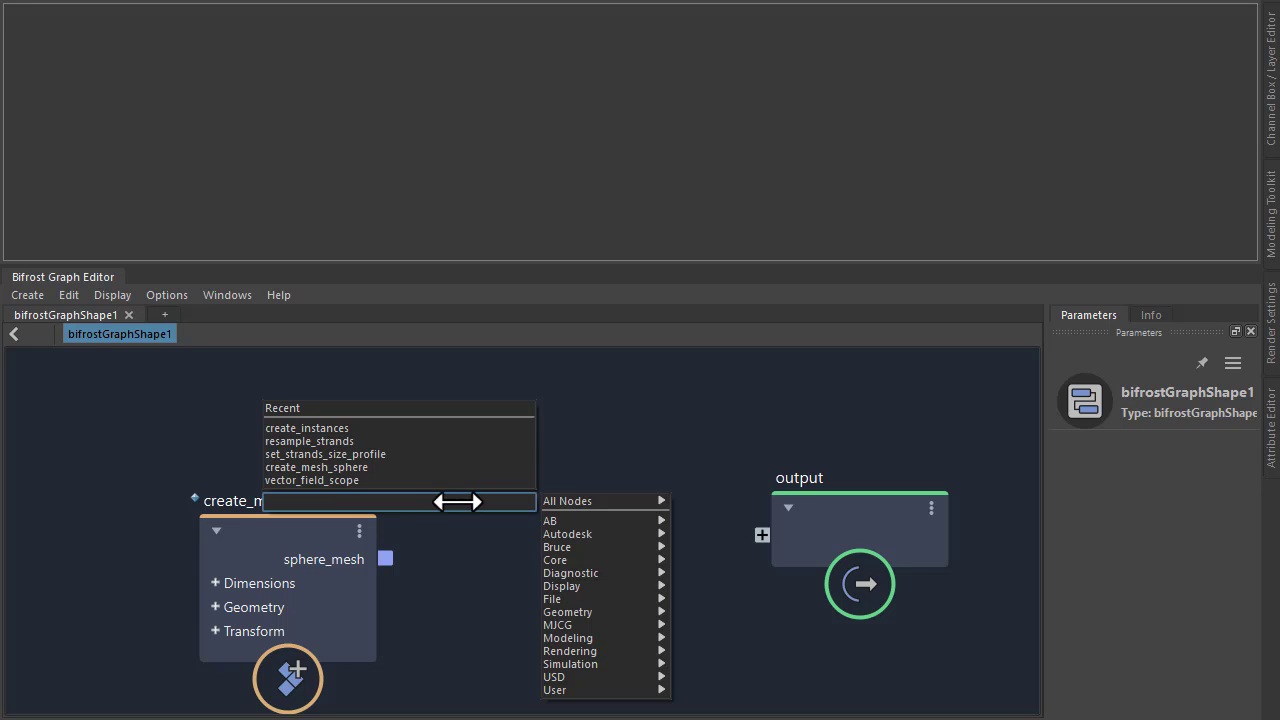
{"action": "left_click", "coordinate": [402, 481]}
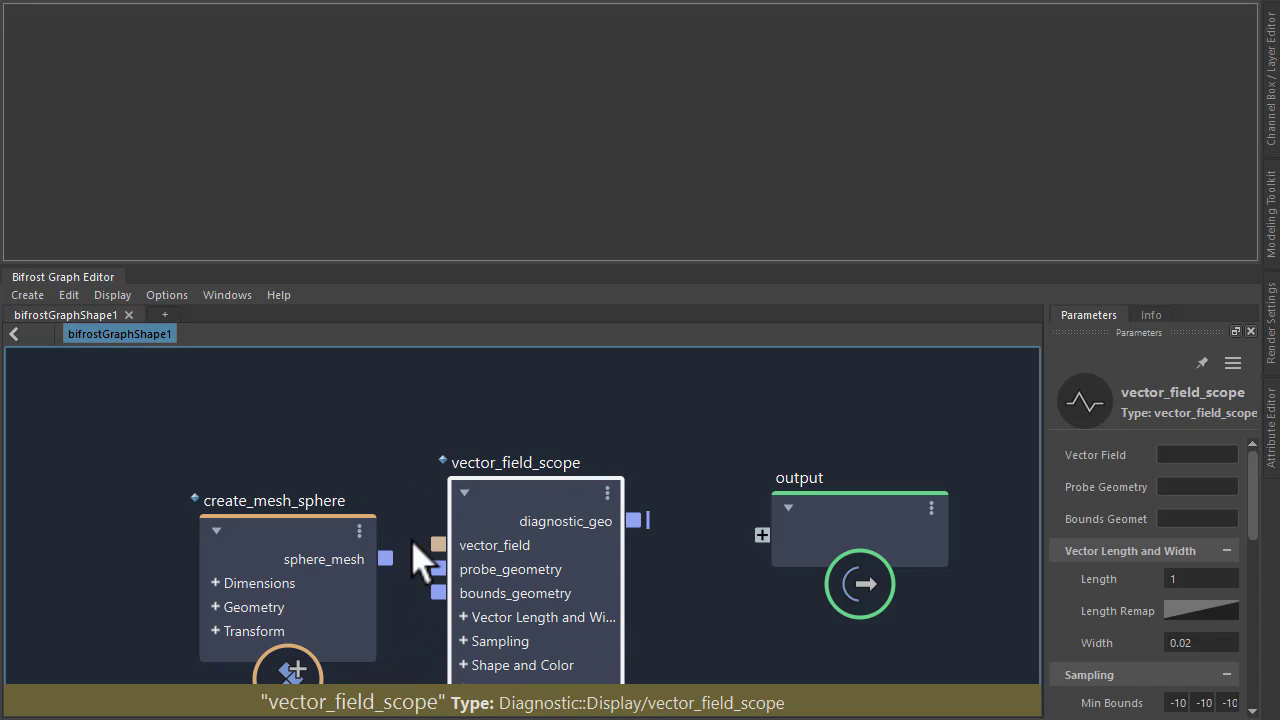
{"action": "left_click_drag", "start_coordinate": [365, 545], "coordinate": [437, 564]}
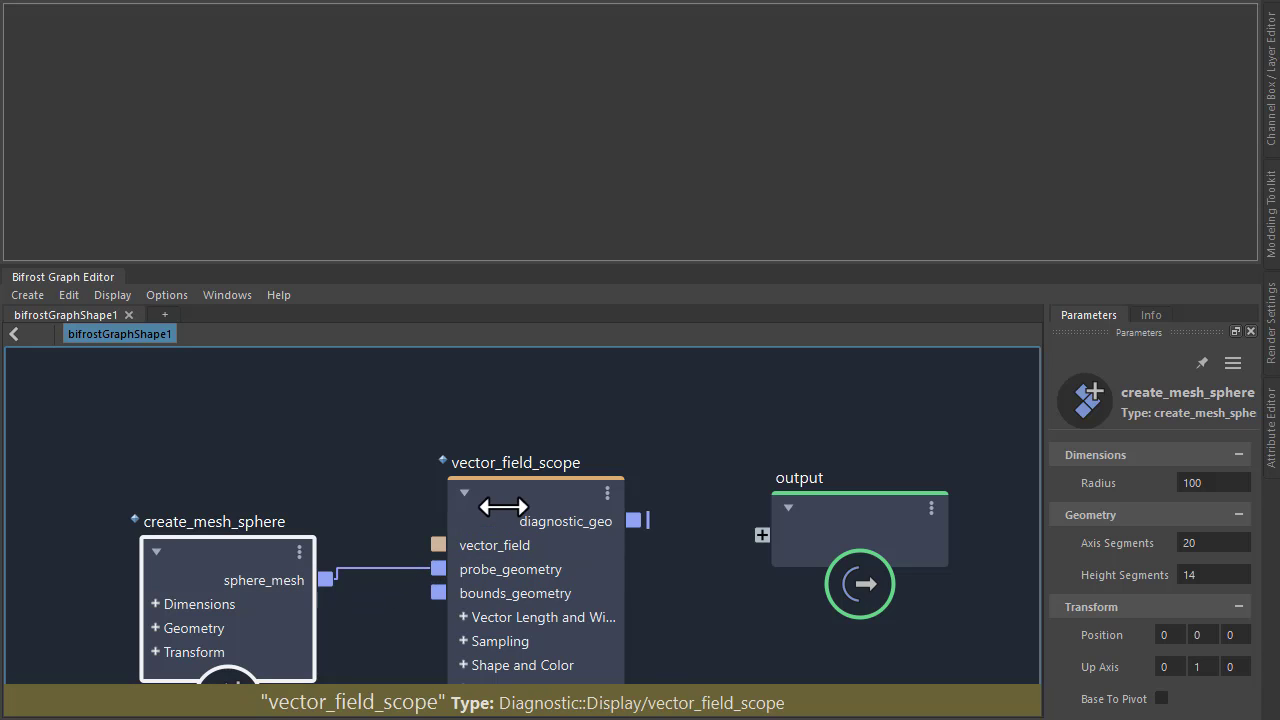
{"action": "left_click_drag", "start_coordinate": [293, 553], "coordinate": [263, 594]}
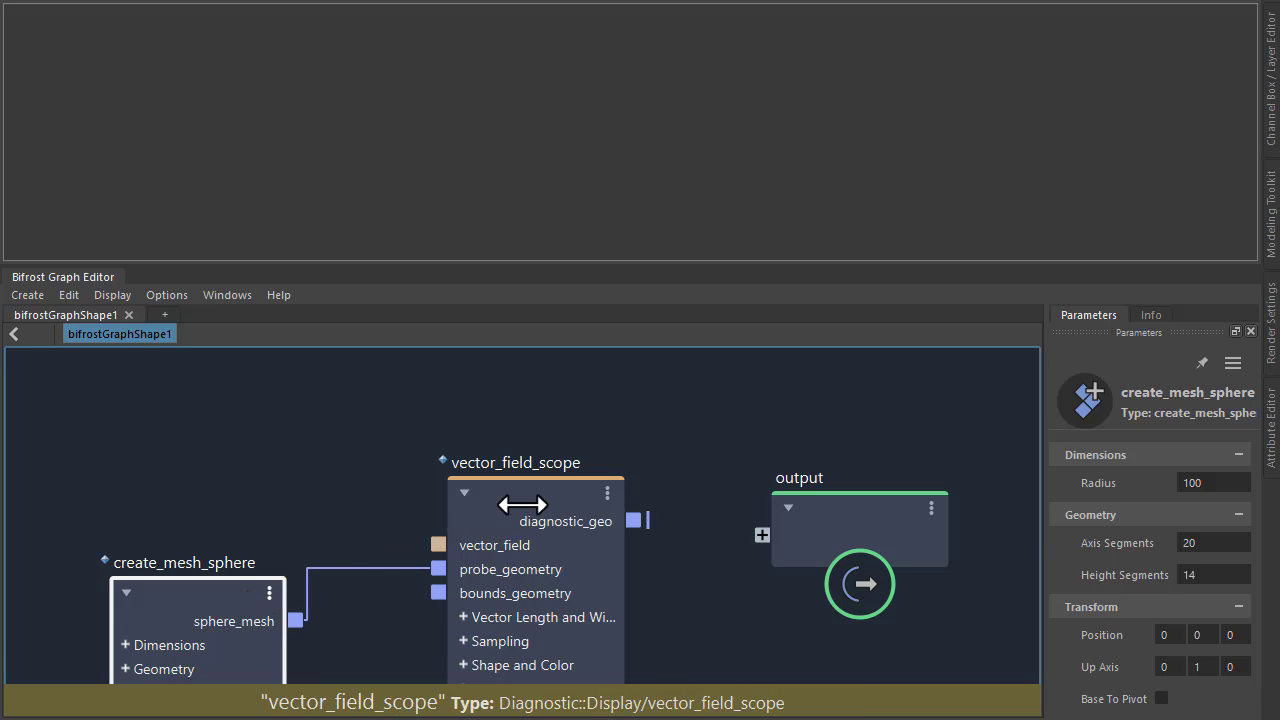
{"action": "left_click_drag", "start_coordinate": [526, 499], "coordinate": [524, 509]}
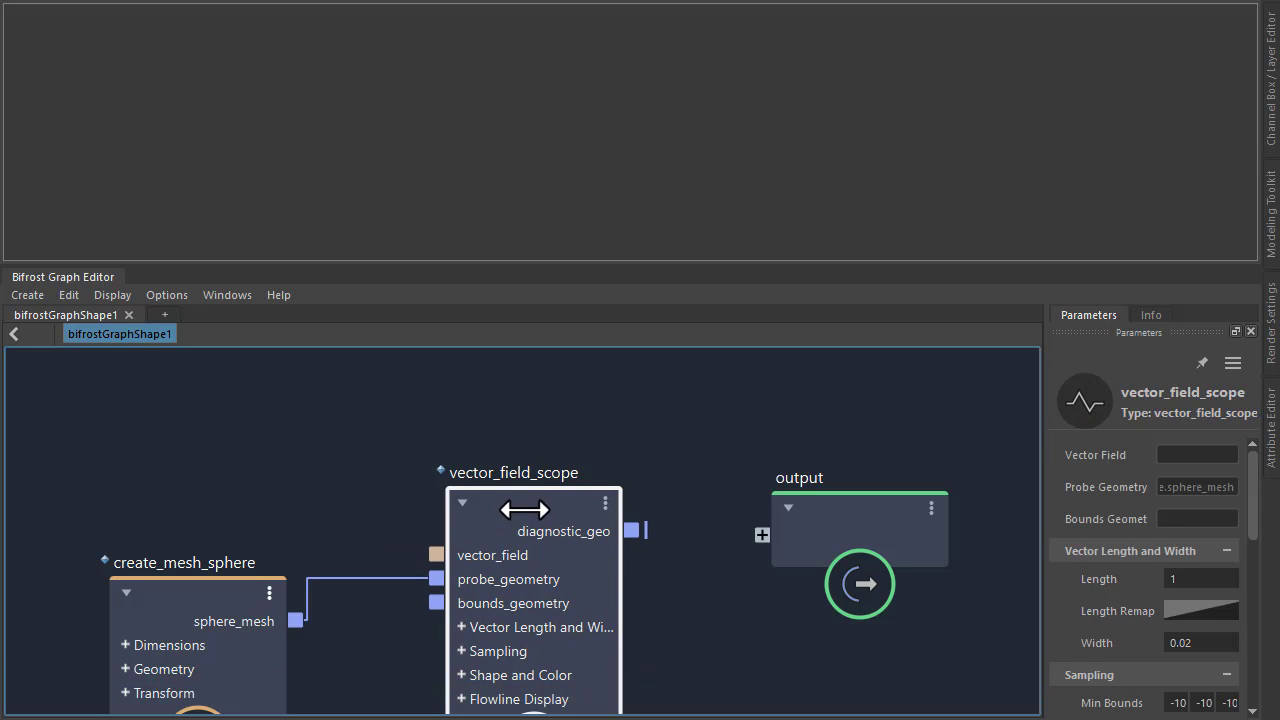
Step: Add a fractal_turbulence_field node above the sphere node, with Magnitude 2 and Num Frequencies 5
{"action": "left_click", "coordinate": [209, 436]}
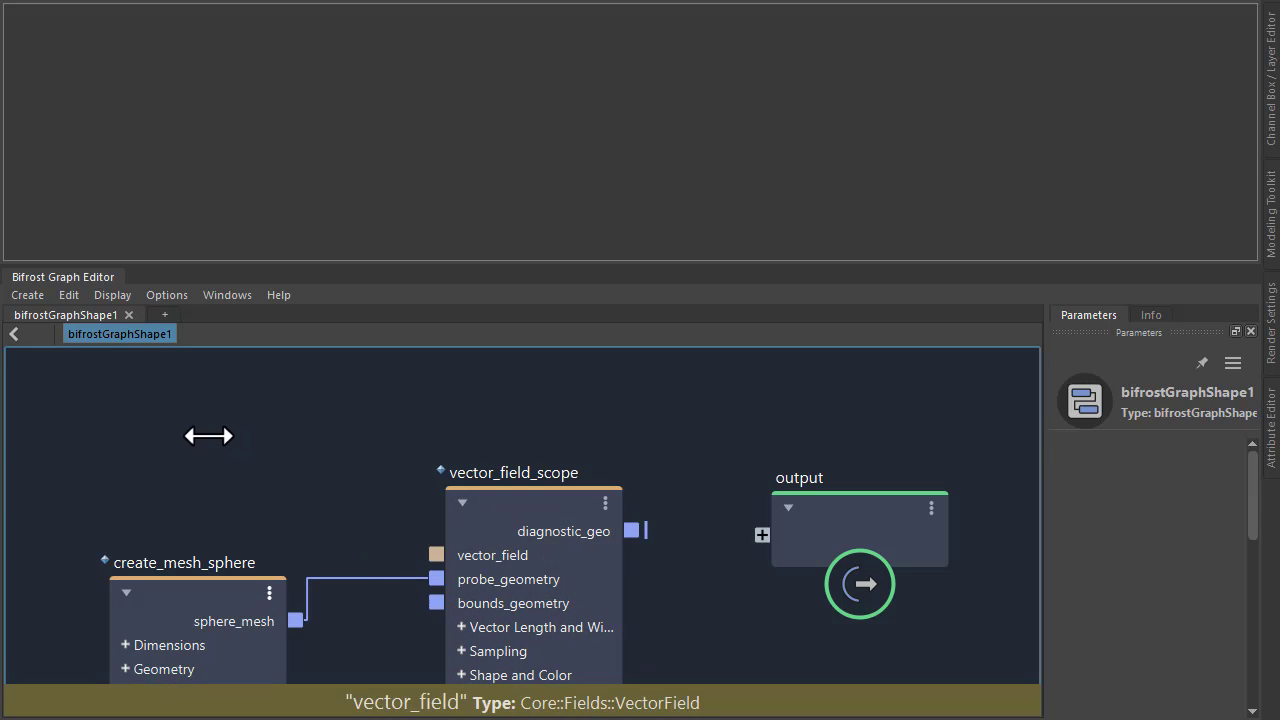
{"action": "key", "text": "Tab"}
{"action": "type", "text": "fract"}
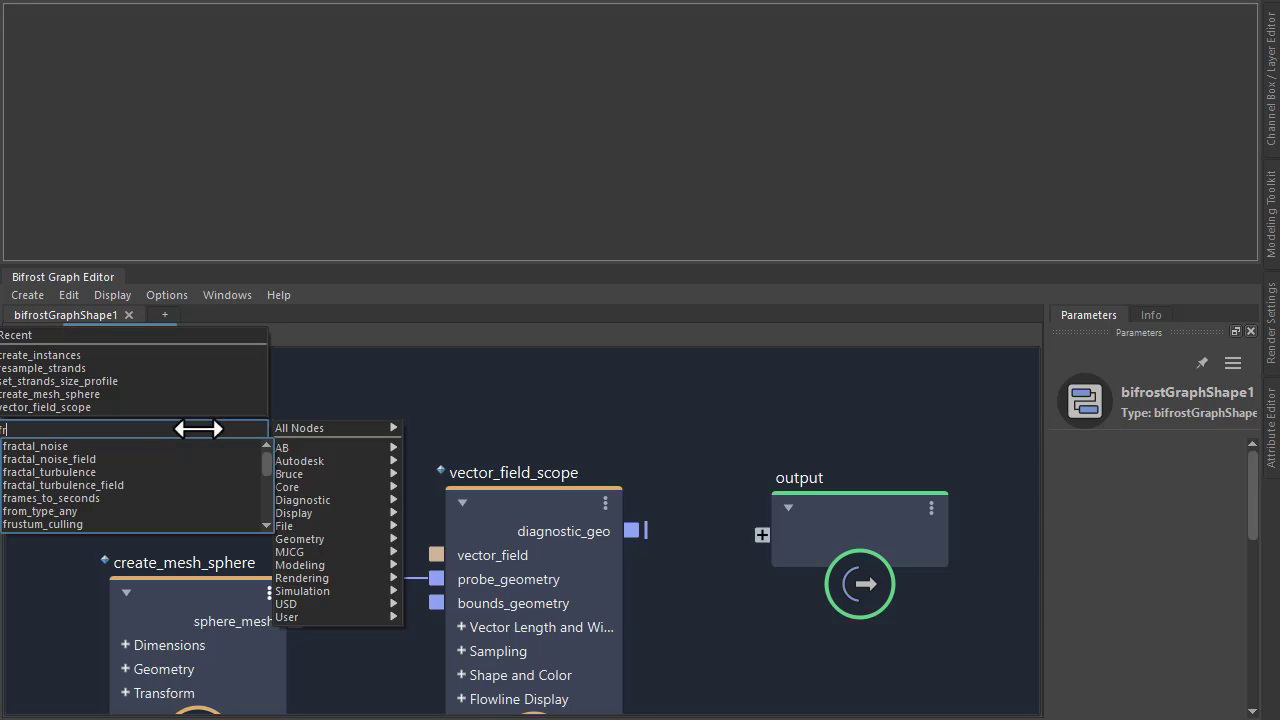
{"action": "left_click", "coordinate": [171, 485]}
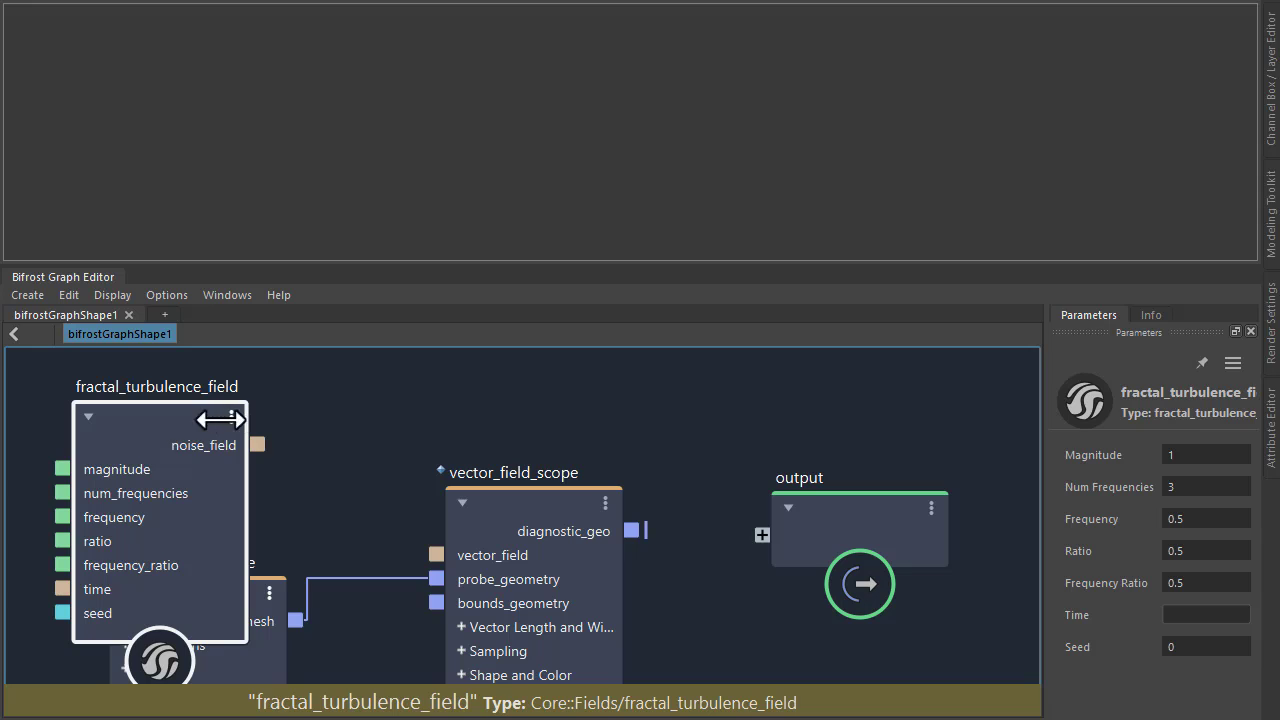
{"action": "left_click_drag", "start_coordinate": [220, 419], "coordinate": [143, 410]}
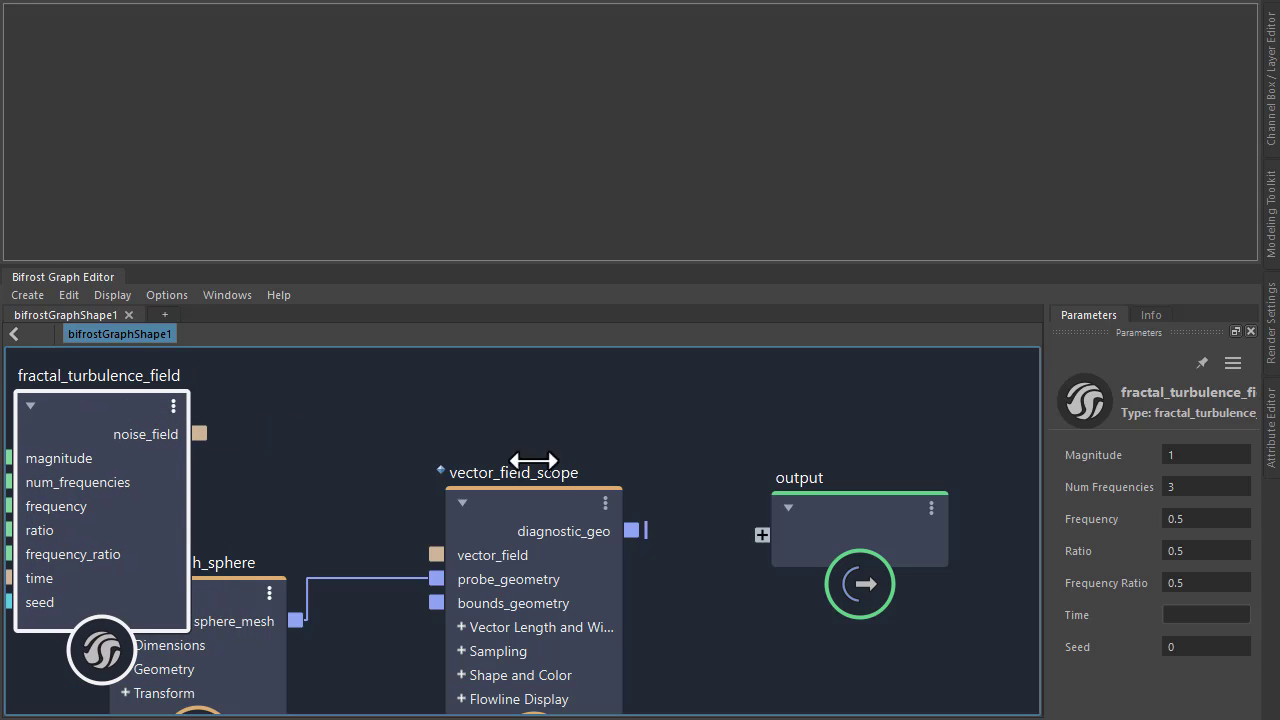
{"action": "left_click", "coordinate": [1197, 454]}
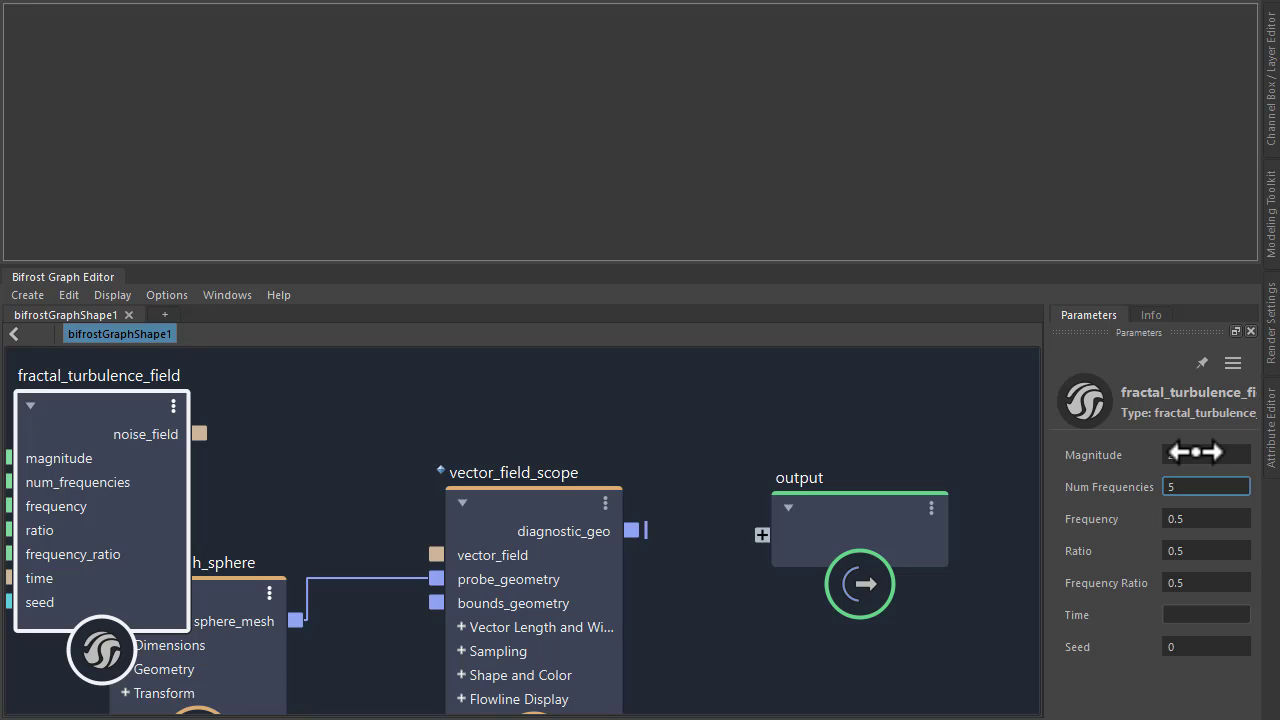
{"action": "key", "text": "Tab"}
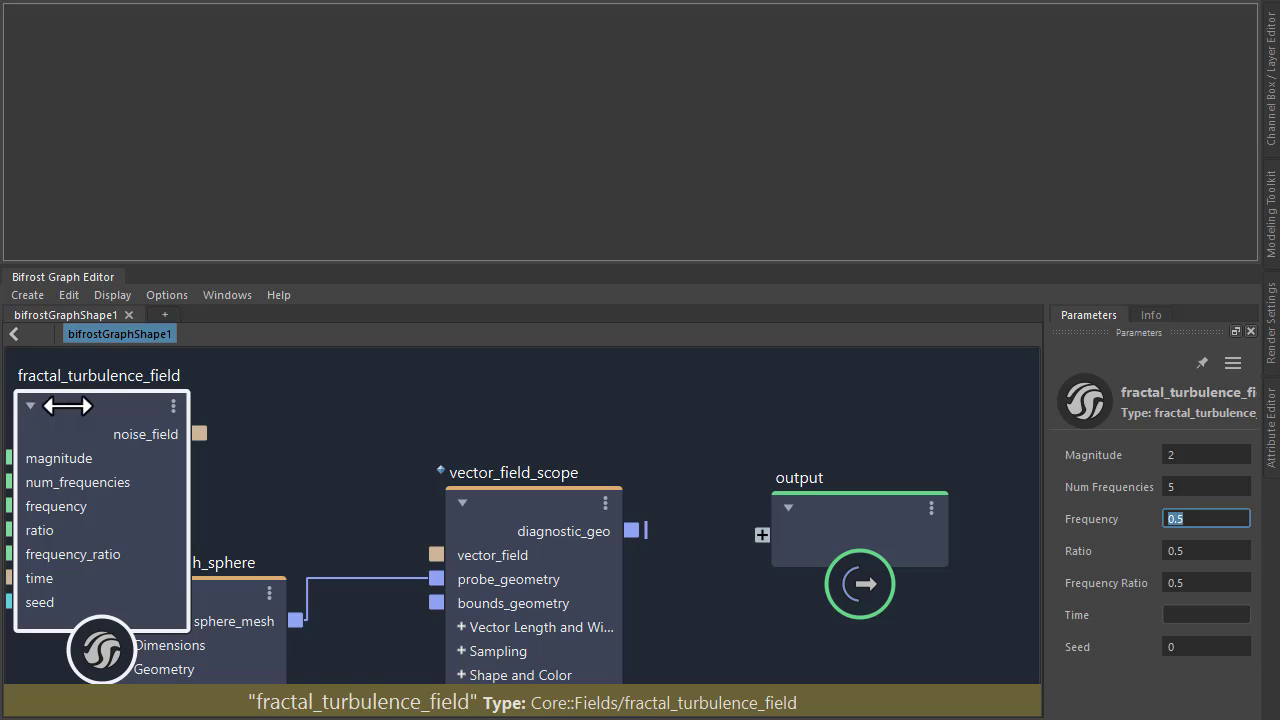
Step: Add a scale_field node beside the turbulence node and connect noise_field to its field input
{"action": "left_click", "coordinate": [36, 407]}
{"action": "key", "text": "Tab"}
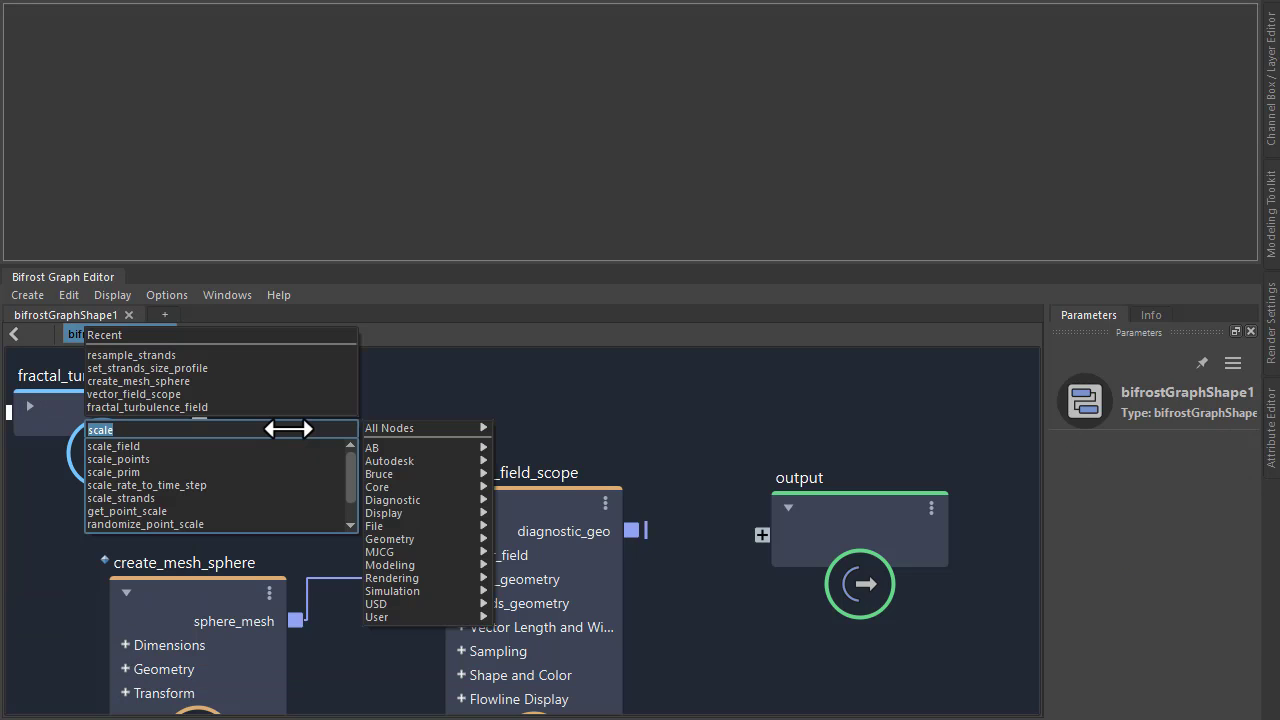
{"action": "left_click", "coordinate": [280, 446]}
{"action": "left_click_drag", "start_coordinate": [314, 476], "coordinate": [371, 416]}
{"action": "left_click", "coordinate": [140, 410]}
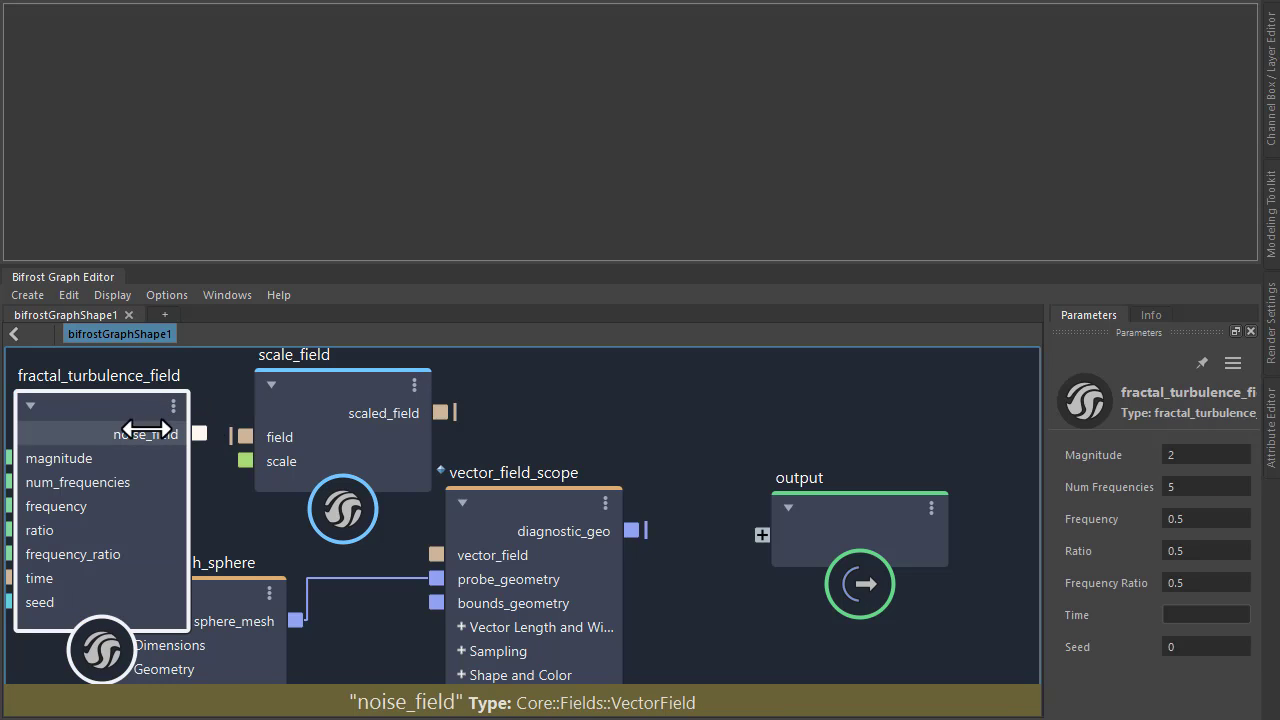
{"action": "left_click_drag", "start_coordinate": [143, 428], "coordinate": [245, 437]}
Step: Connect scaled_field to the scope's vector_field input and diagnostic_geo to the output node
{"action": "left_click_drag", "start_coordinate": [366, 423], "coordinate": [449, 553]}
{"action": "left_click_drag", "start_coordinate": [649, 529], "coordinate": [762, 536]}
{"action": "left_click_drag", "start_coordinate": [402, 129], "coordinate": [721, 228]}
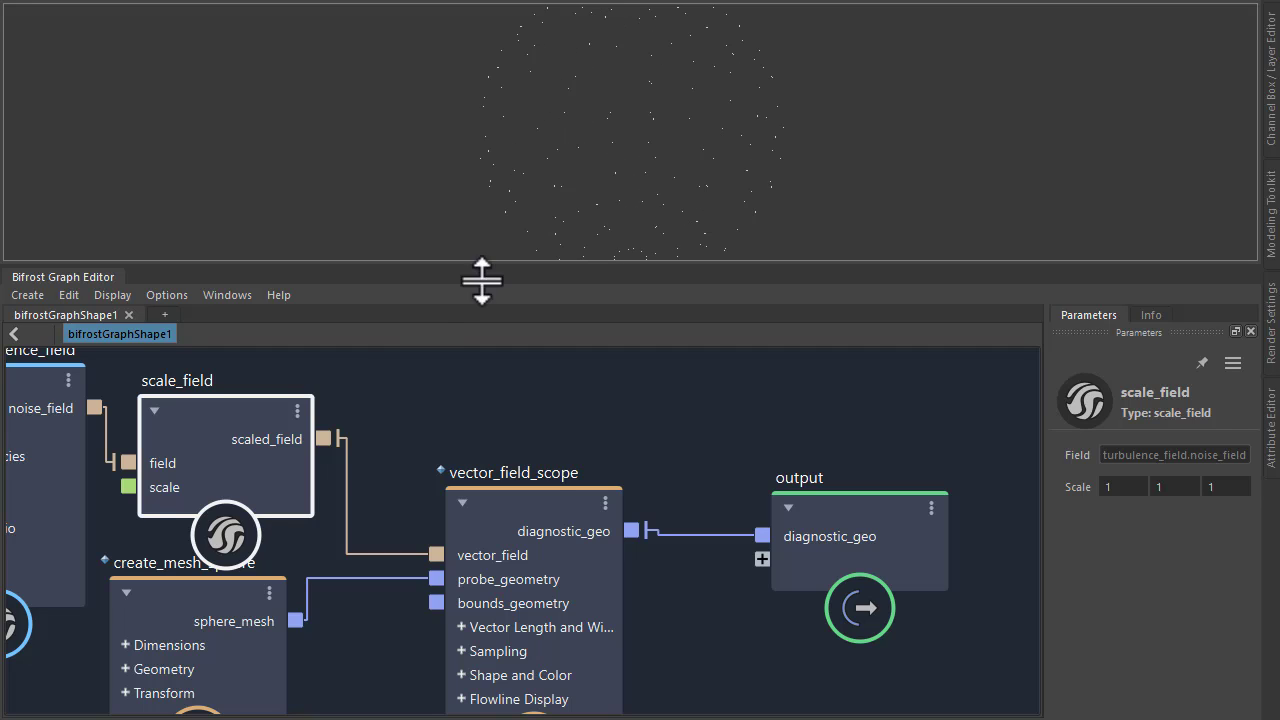
{"action": "left_click_drag", "start_coordinate": [166, 435], "coordinate": [218, 410]}
{"action": "left_click", "coordinate": [634, 449]}
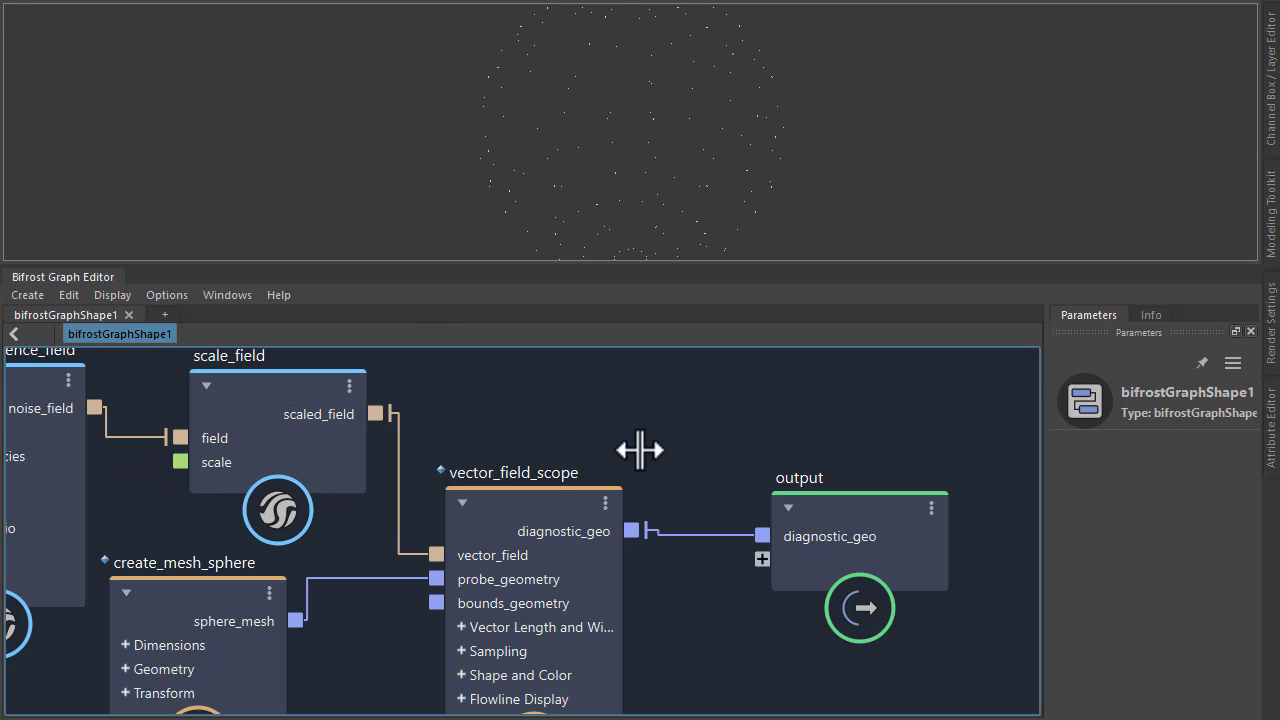
Step: Set the vector_field_scope's flowline length in seconds to 10
{"action": "left_click", "coordinate": [530, 509]}
{"action": "scroll", "coordinate": [1060, 610], "scroll_direction": "down", "scroll_amount": 10}
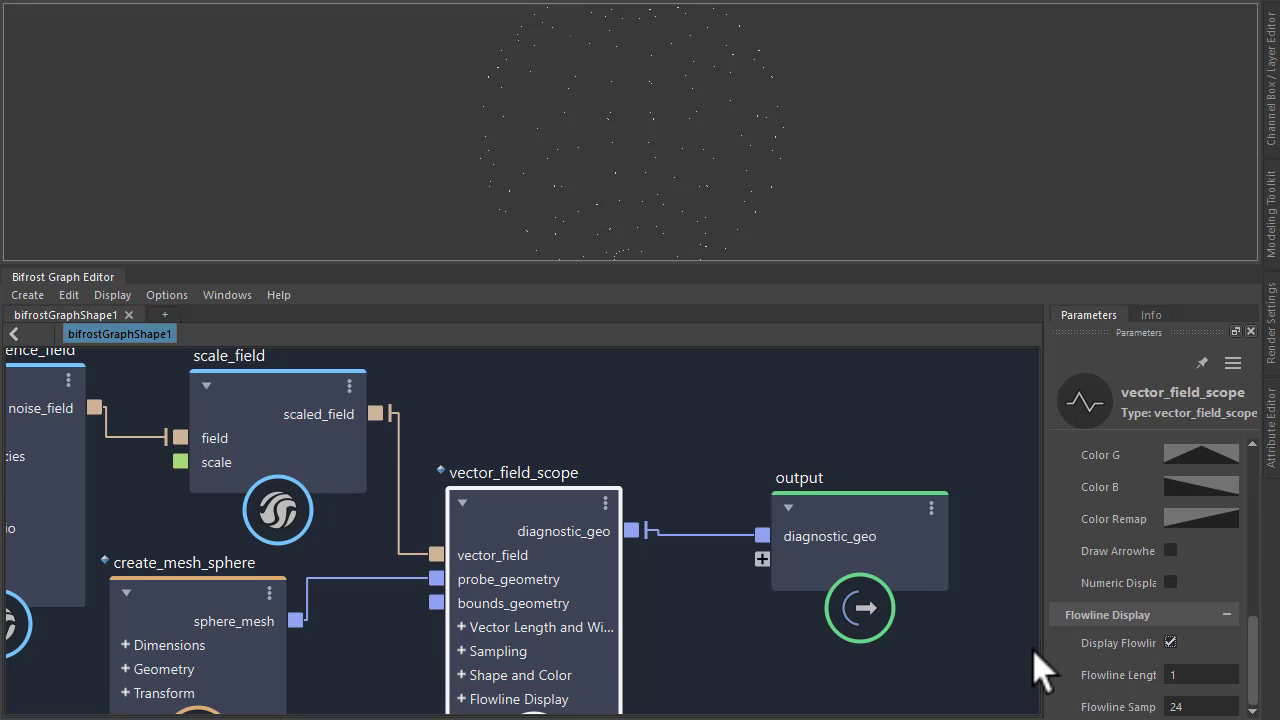
{"action": "left_click_drag", "start_coordinate": [1043, 654], "coordinate": [960, 654]}
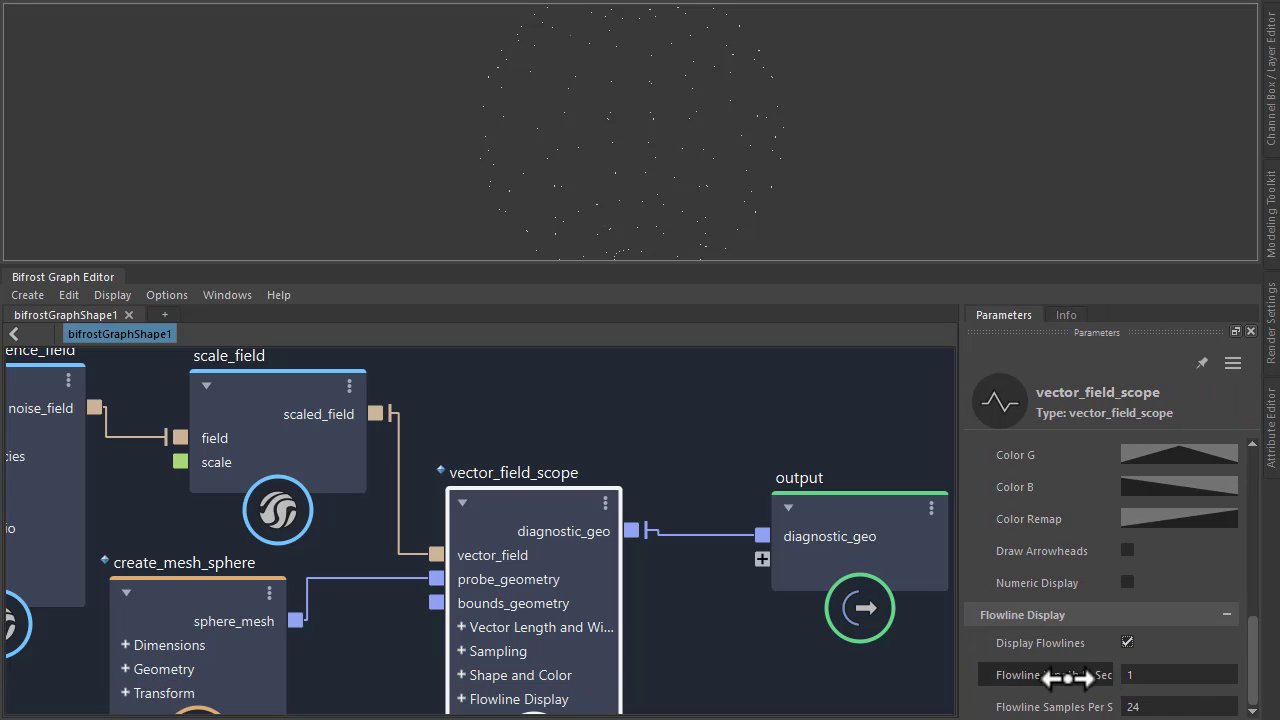
{"action": "left_click", "coordinate": [1160, 677]}
{"action": "type", "text": "0"}
{"action": "key", "text": "Tab"}
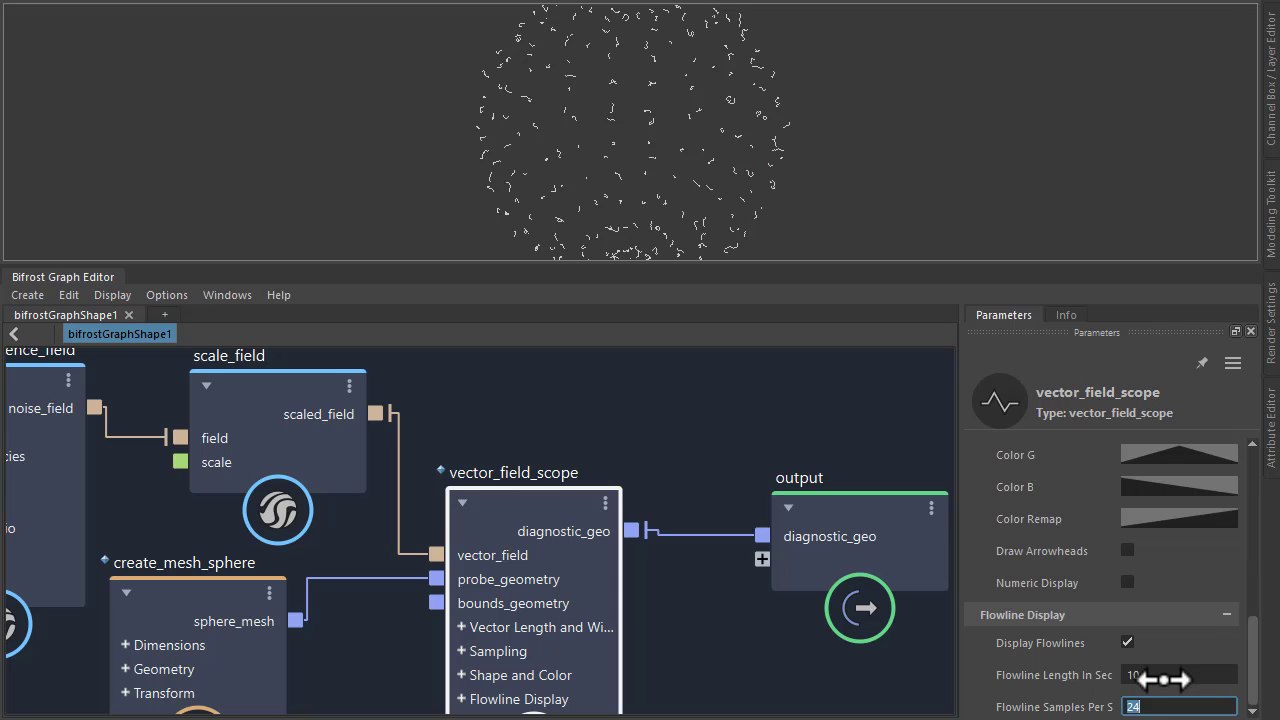
Step: Raise the scale_field node's scale uniformly to 40.28 on all three axes
{"action": "left_click", "coordinate": [288, 375]}
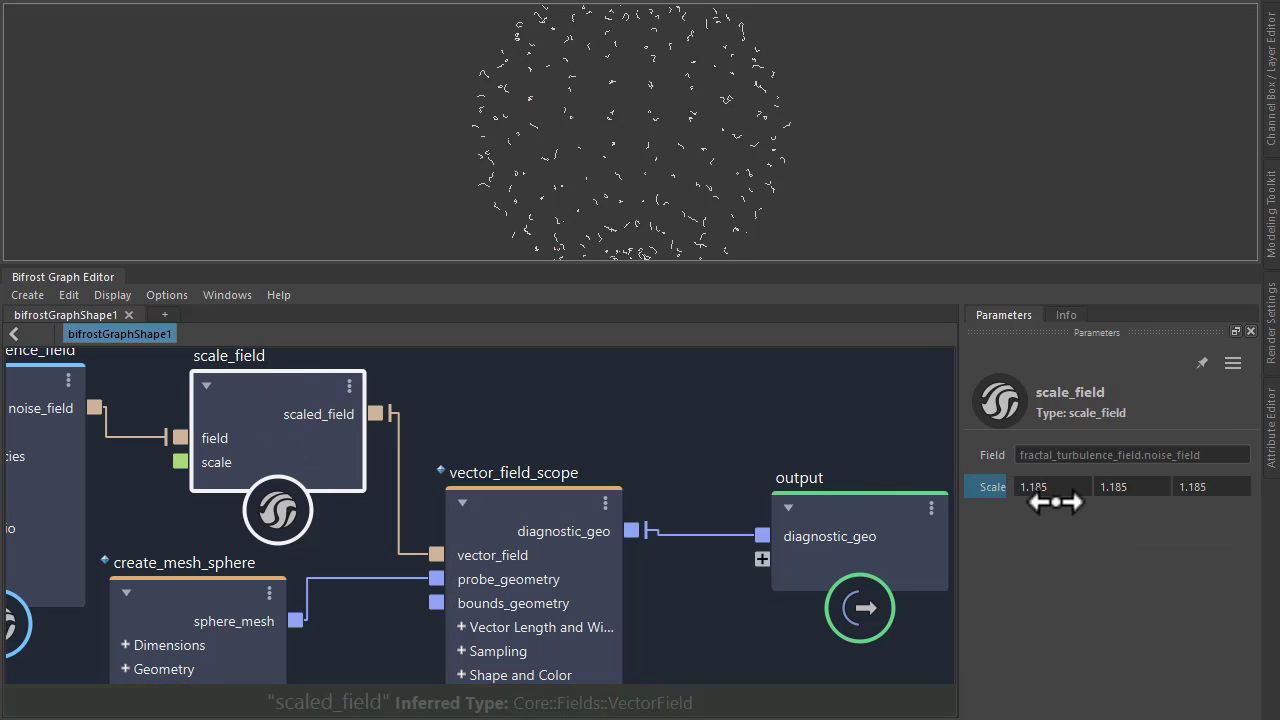
{"action": "left_click_drag", "start_coordinate": [1055, 502], "coordinate": [1279, 509]}
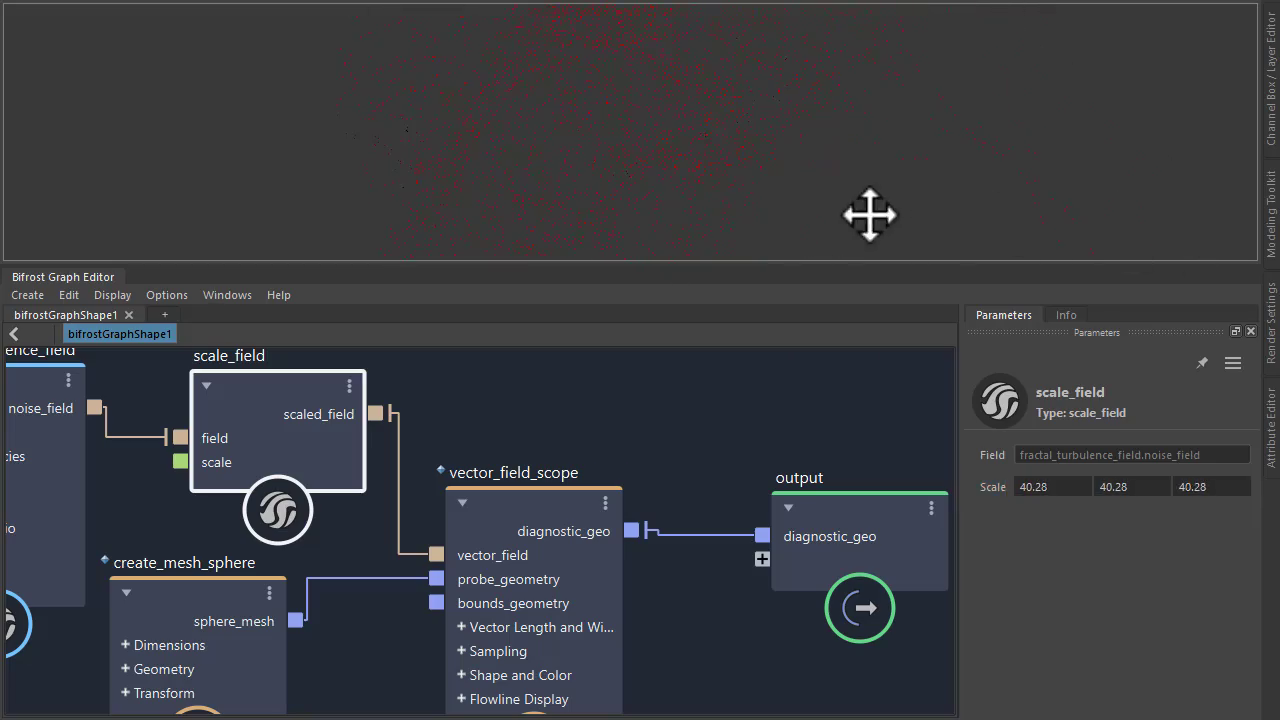
{"action": "left_click", "coordinate": [737, 406]}
Step: Add a set_strands_size_profile node between vector_field_scope and the output node
{"action": "middle_click_drag", "start_coordinate": [721, 387], "coordinate": [640, 389]}
{"action": "middle_click_drag", "start_coordinate": [640, 389], "coordinate": [641, 381]}
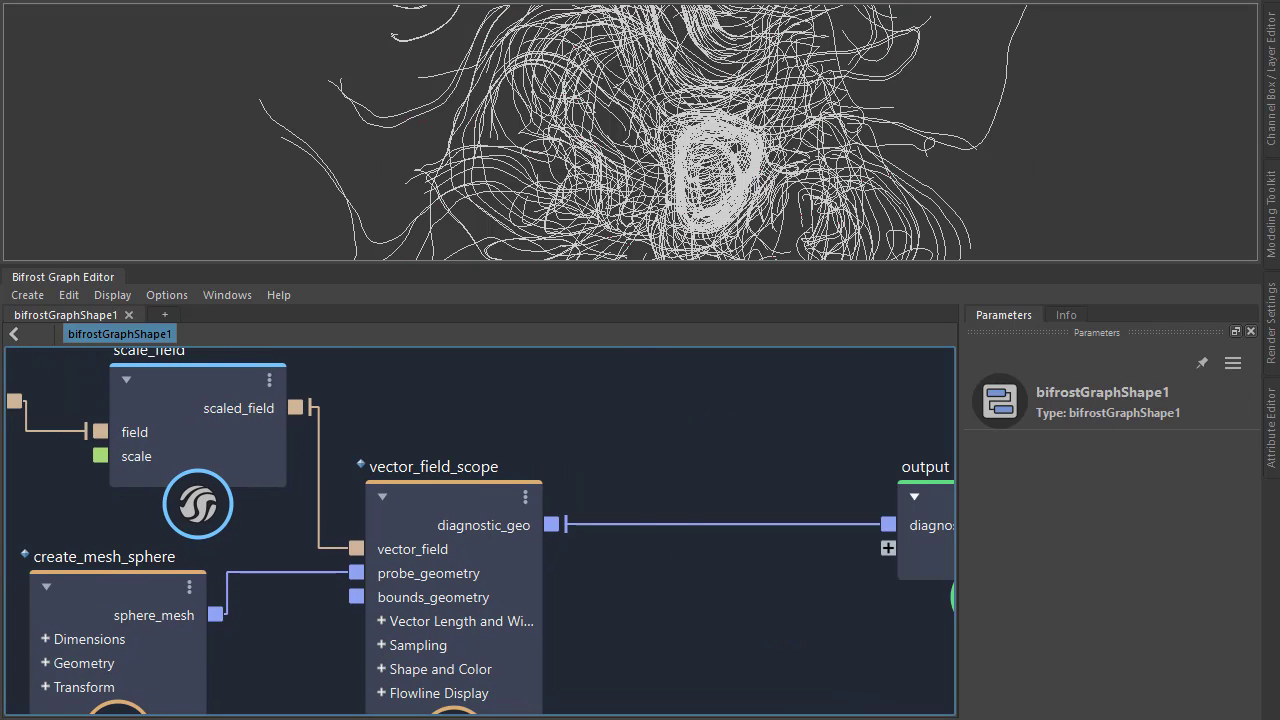
{"action": "key", "text": "Tab"}
{"action": "type", "text": "sjt"}
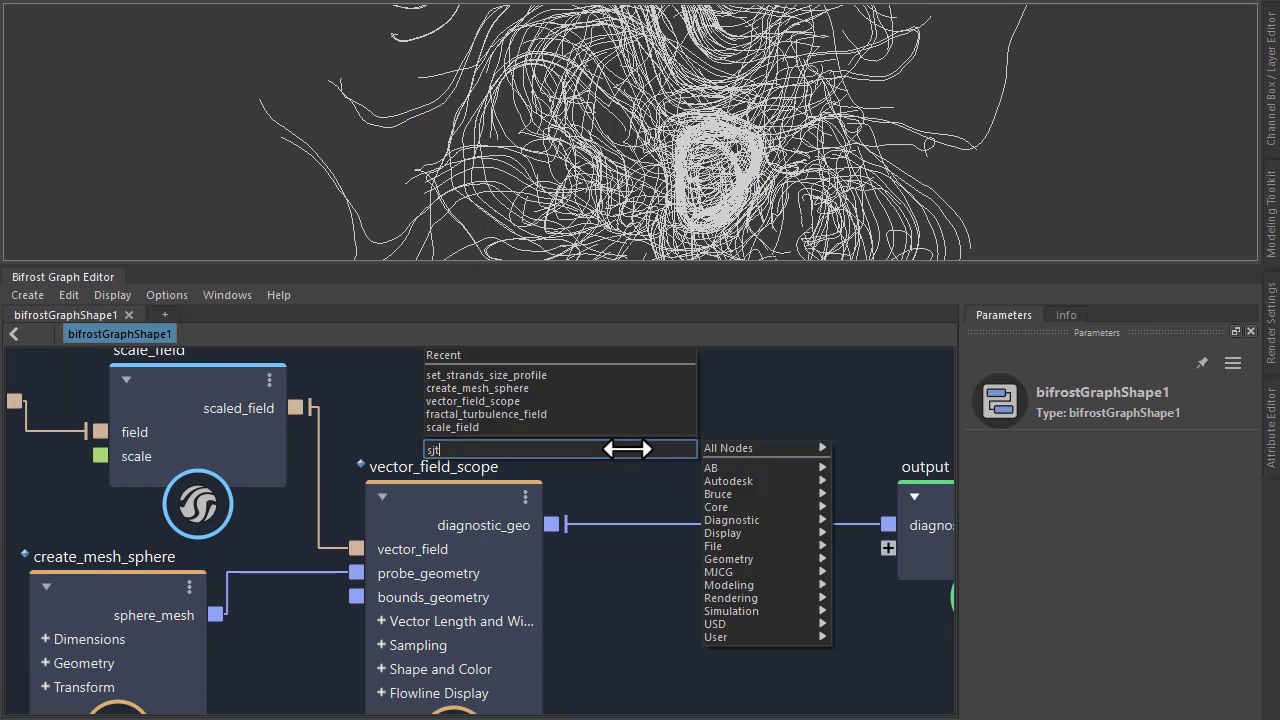
{"action": "key", "text": "BackSpace"}
{"action": "key", "text": "BackSpace"}
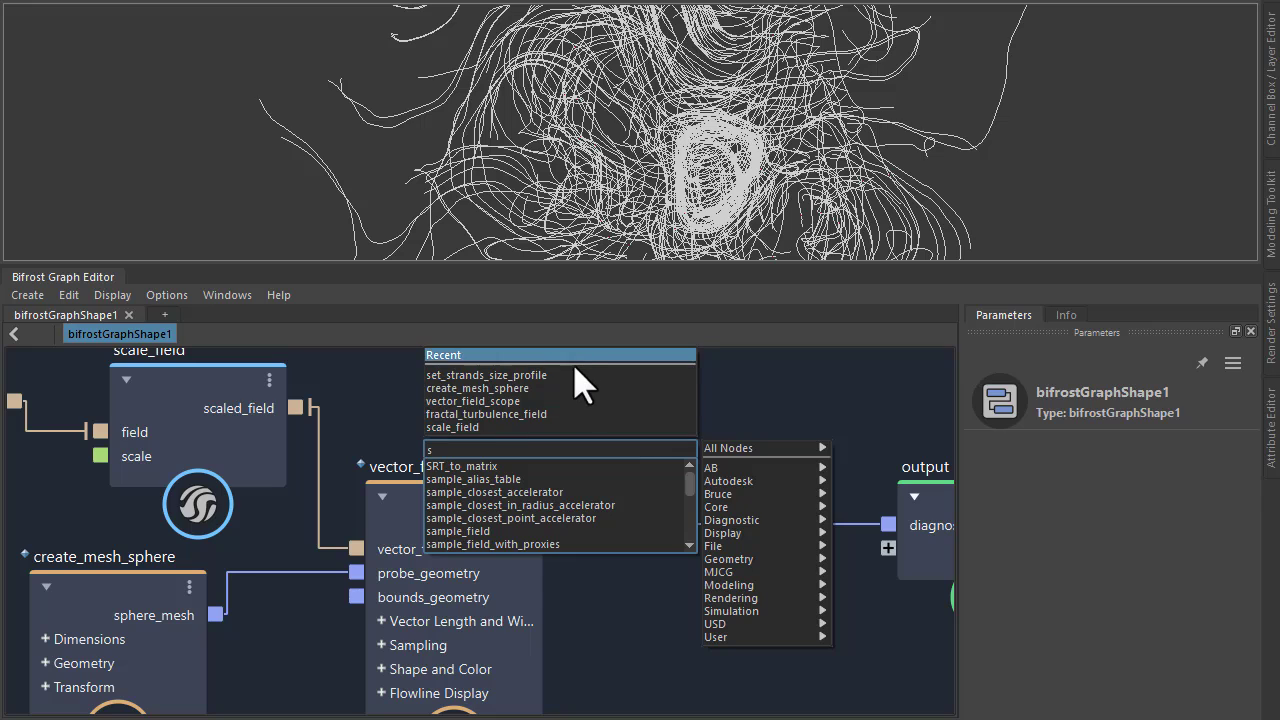
{"action": "left_click", "coordinate": [574, 376]}
{"action": "left_click_drag", "start_coordinate": [630, 470], "coordinate": [691, 476]}
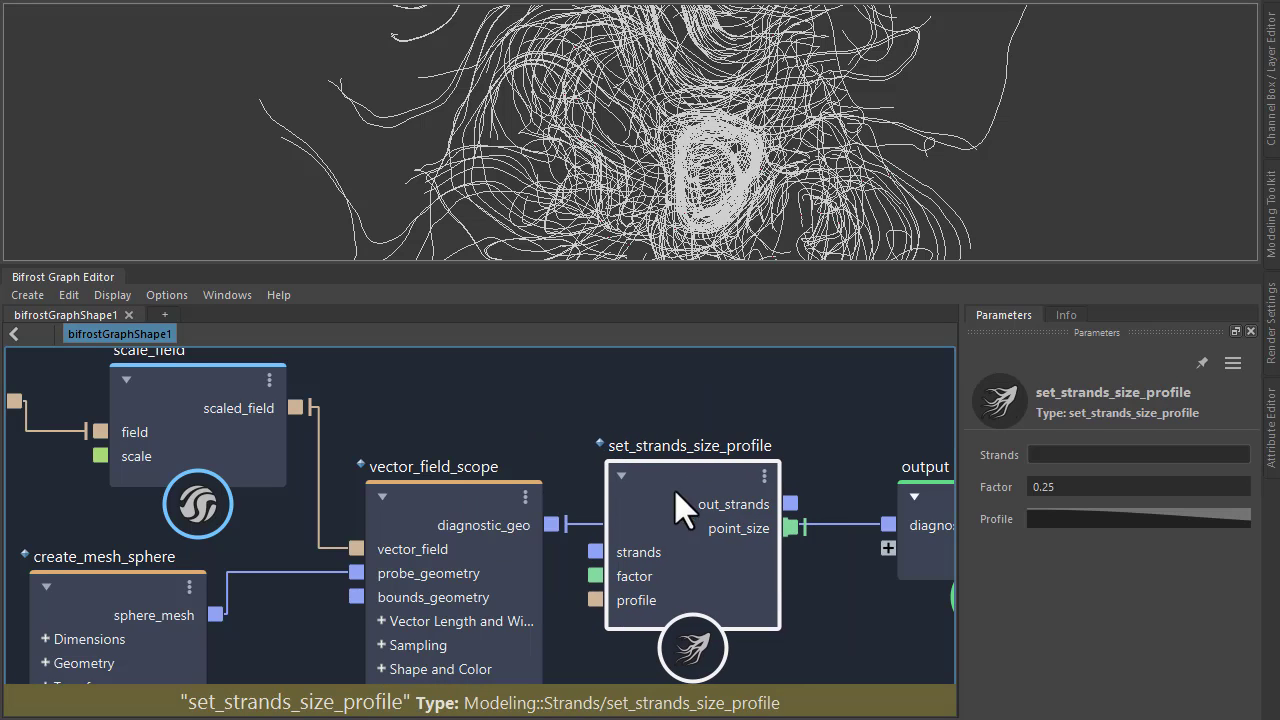
Step: Route diagnostic_geo into the size profile's strands input and its out_strands into the output node's diagnostic_geo
{"action": "left_click_drag", "start_coordinate": [551, 524], "coordinate": [595, 552]}
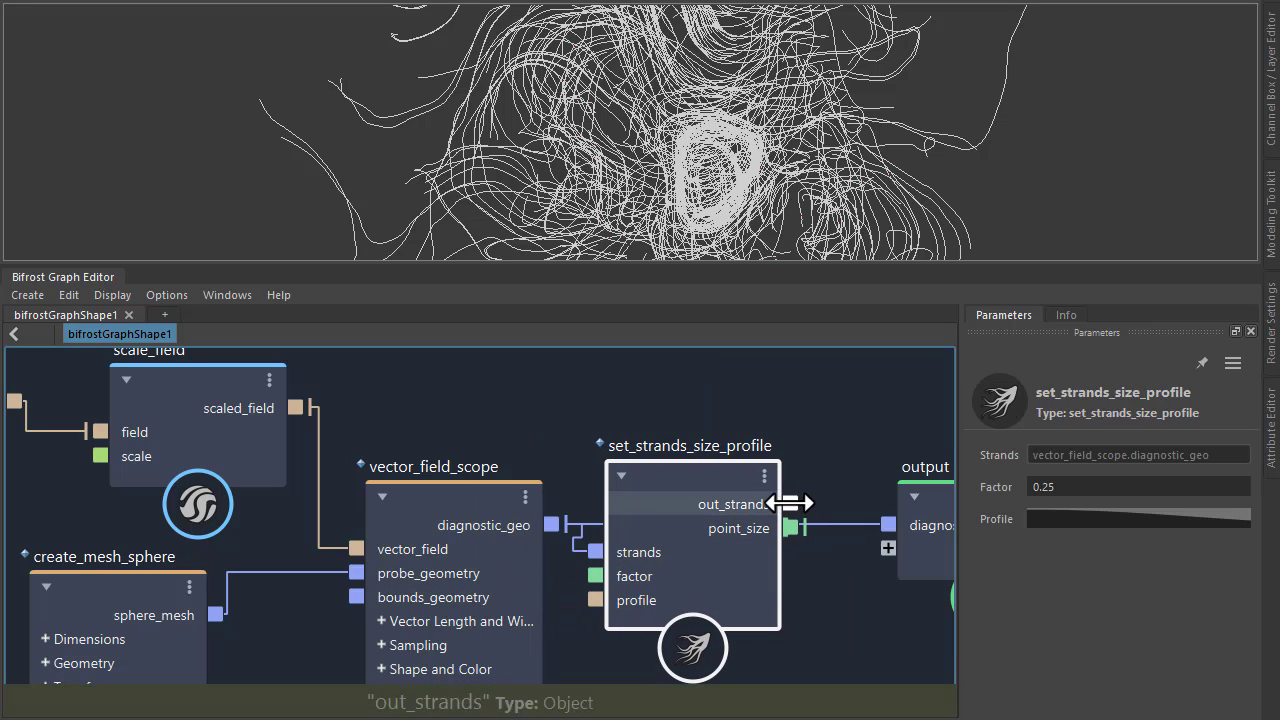
{"action": "left_click_drag", "start_coordinate": [790, 503], "coordinate": [885, 525]}
{"action": "key", "text": "a"}
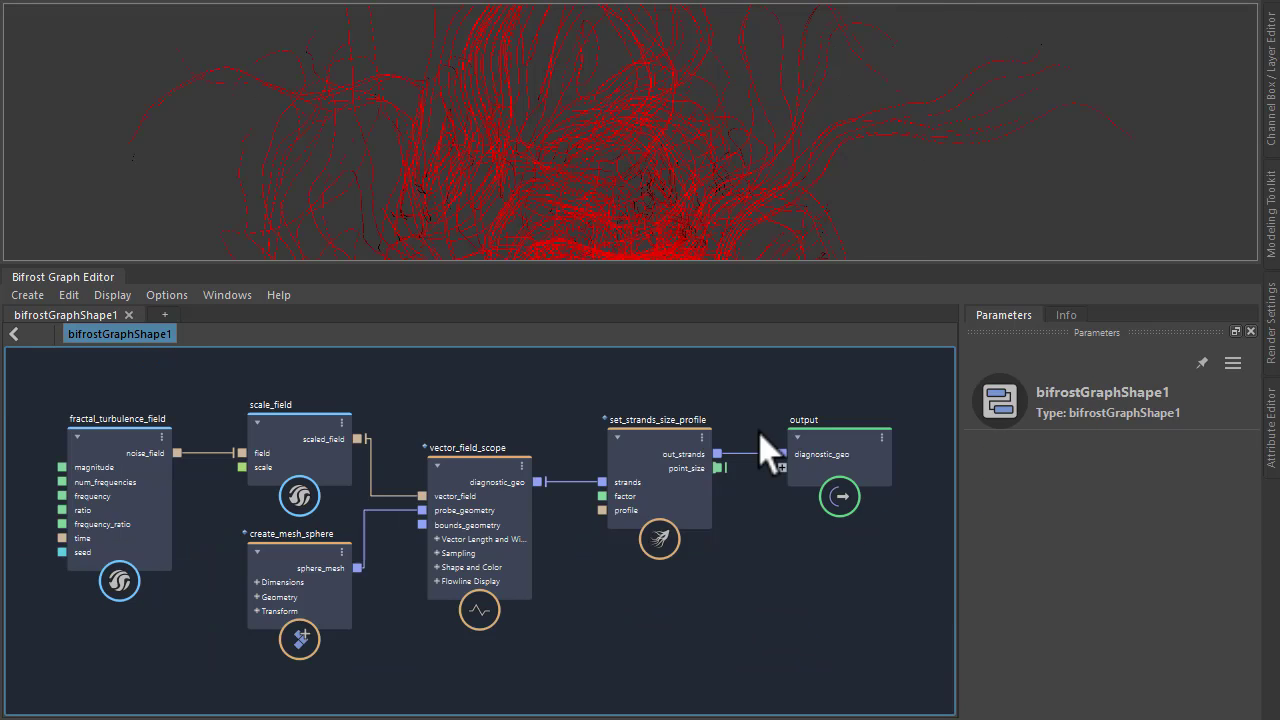
Step: Add a create_instances node before the output node and connect out_strands to its points input
{"action": "middle_click_drag", "start_coordinate": [760, 450], "coordinate": [580, 457]}
{"action": "left_click_drag", "start_coordinate": [580, 457], "coordinate": [686, 466]}
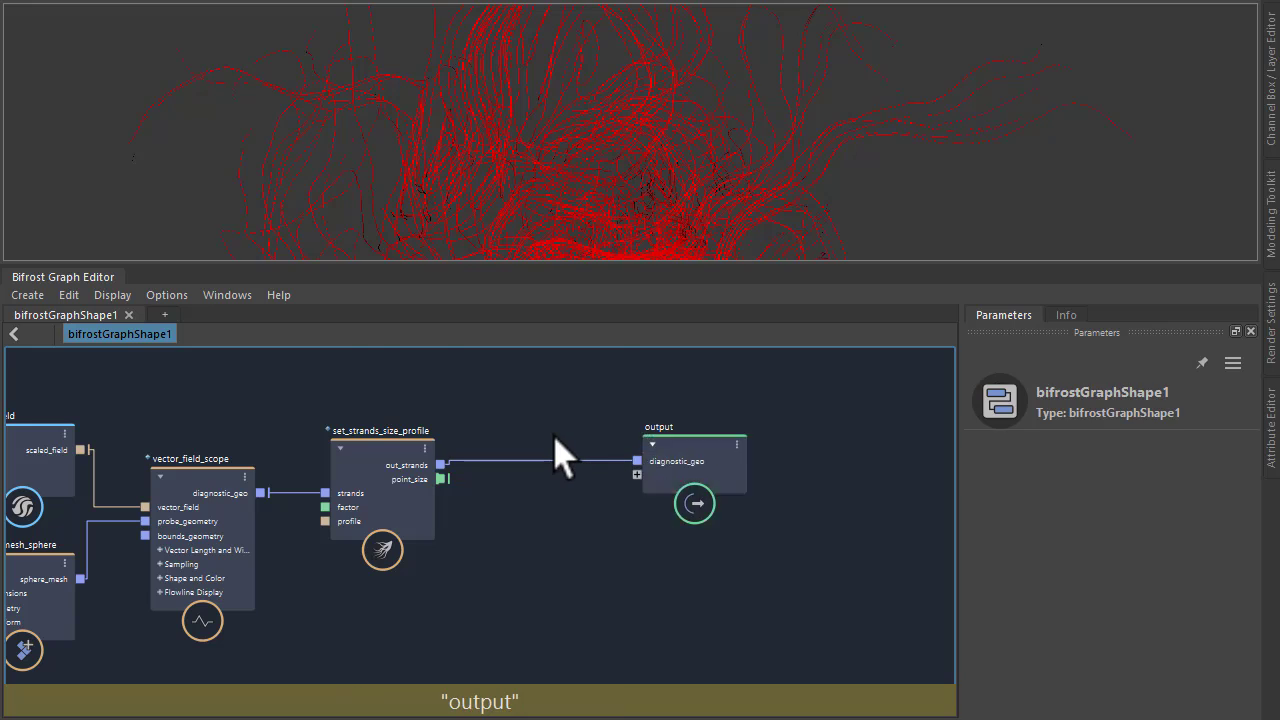
{"action": "key", "text": "Tab"}
{"action": "type", "text": "create_in"}
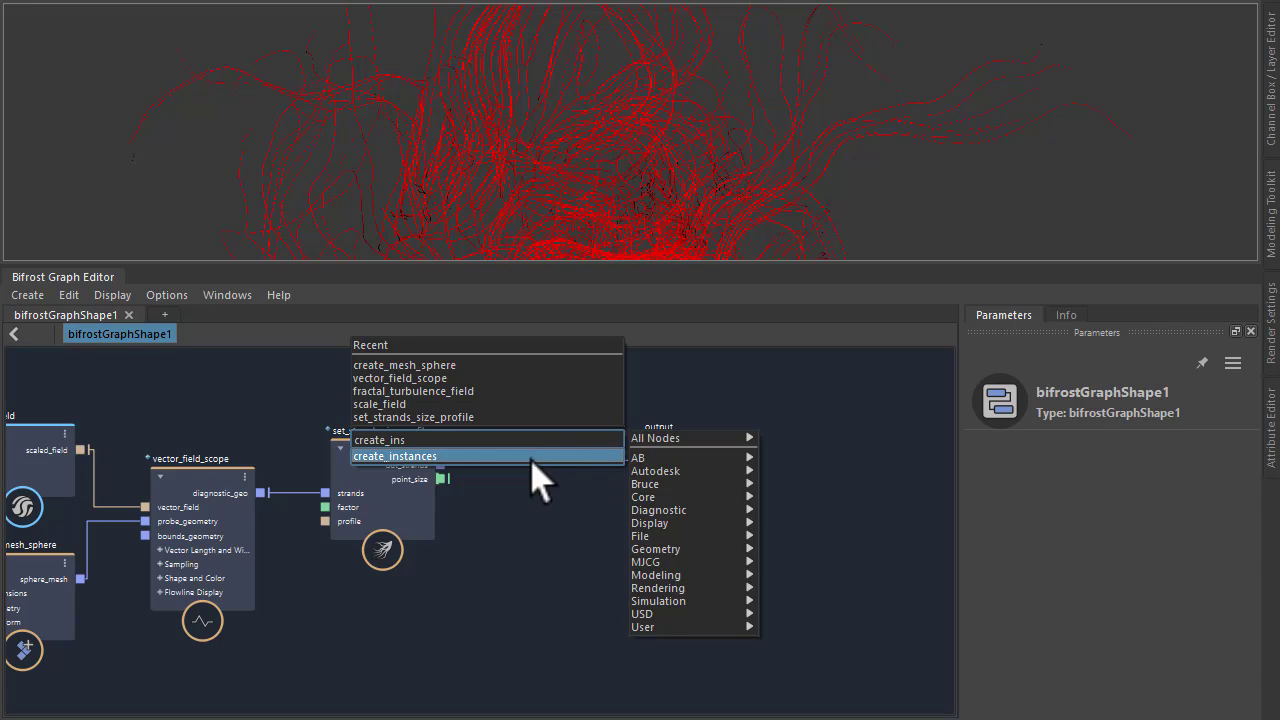
{"action": "left_click", "coordinate": [530, 458]}
{"action": "left_click", "coordinate": [735, 440]}
{"action": "left_click_drag", "start_coordinate": [538, 478], "coordinate": [552, 487]}
{"action": "left_click_drag", "start_coordinate": [440, 465], "coordinate": [499, 494]}
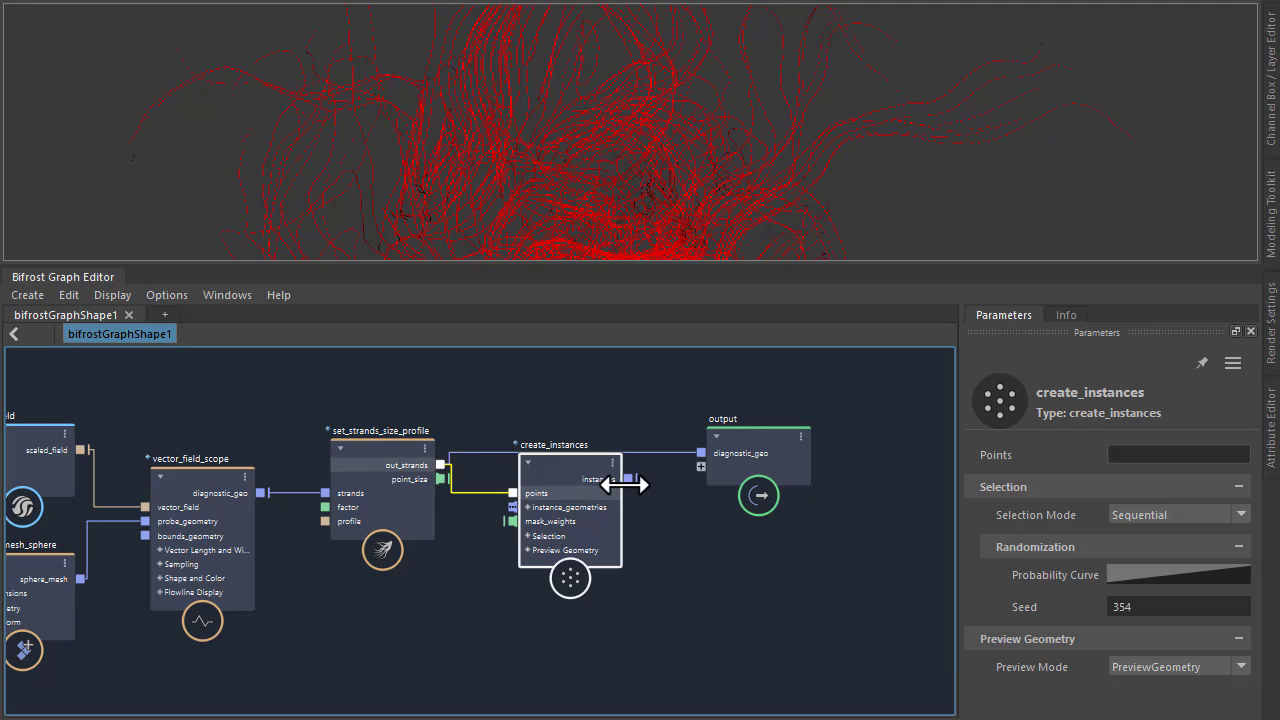
{"action": "left_click_drag", "start_coordinate": [630, 479], "coordinate": [750, 415]}
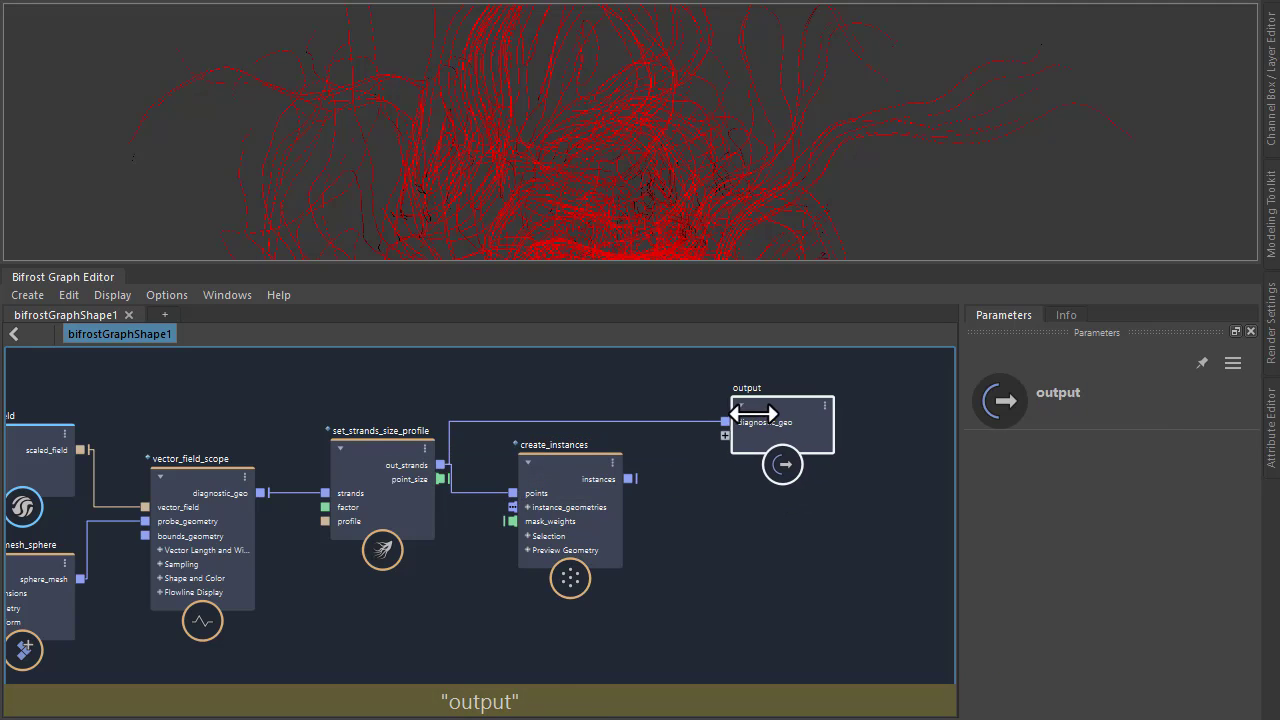
Step: Add a terminal node after create_instances and connect instances to its final and proxy inputs
{"action": "left_click", "coordinate": [749, 537]}
{"action": "key", "text": "Tab"}
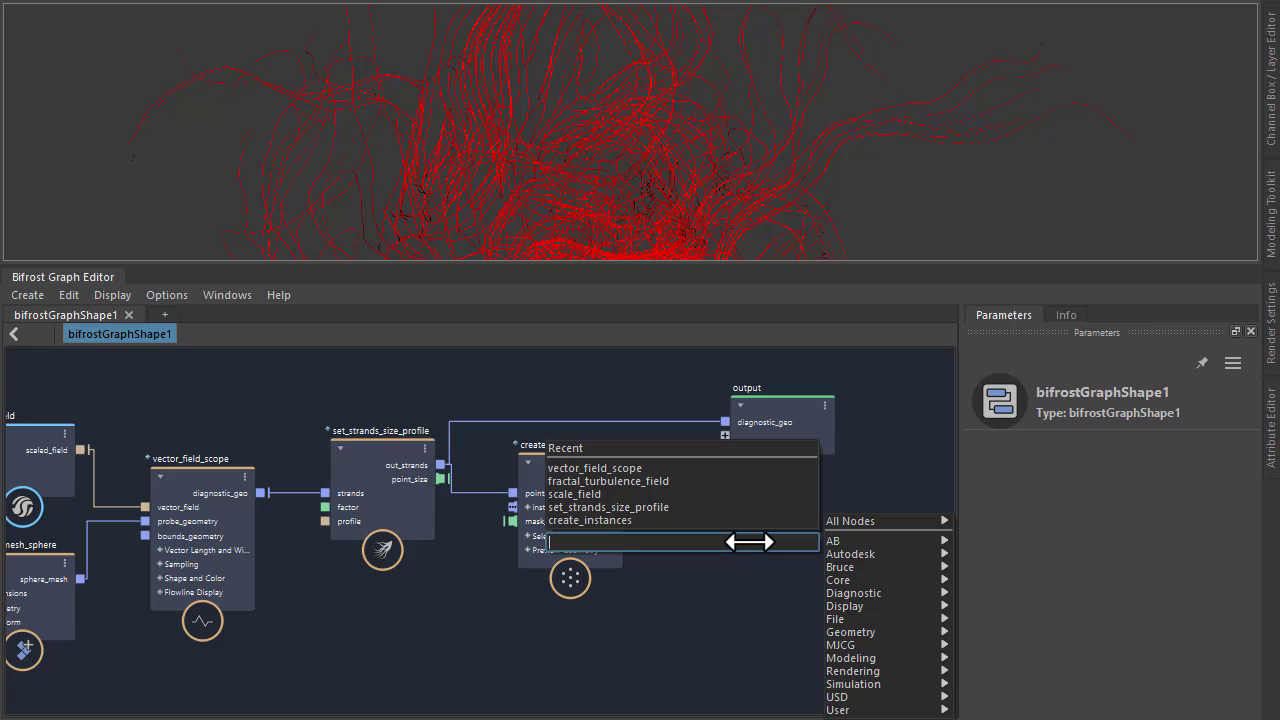
{"action": "type", "text": "ter"}
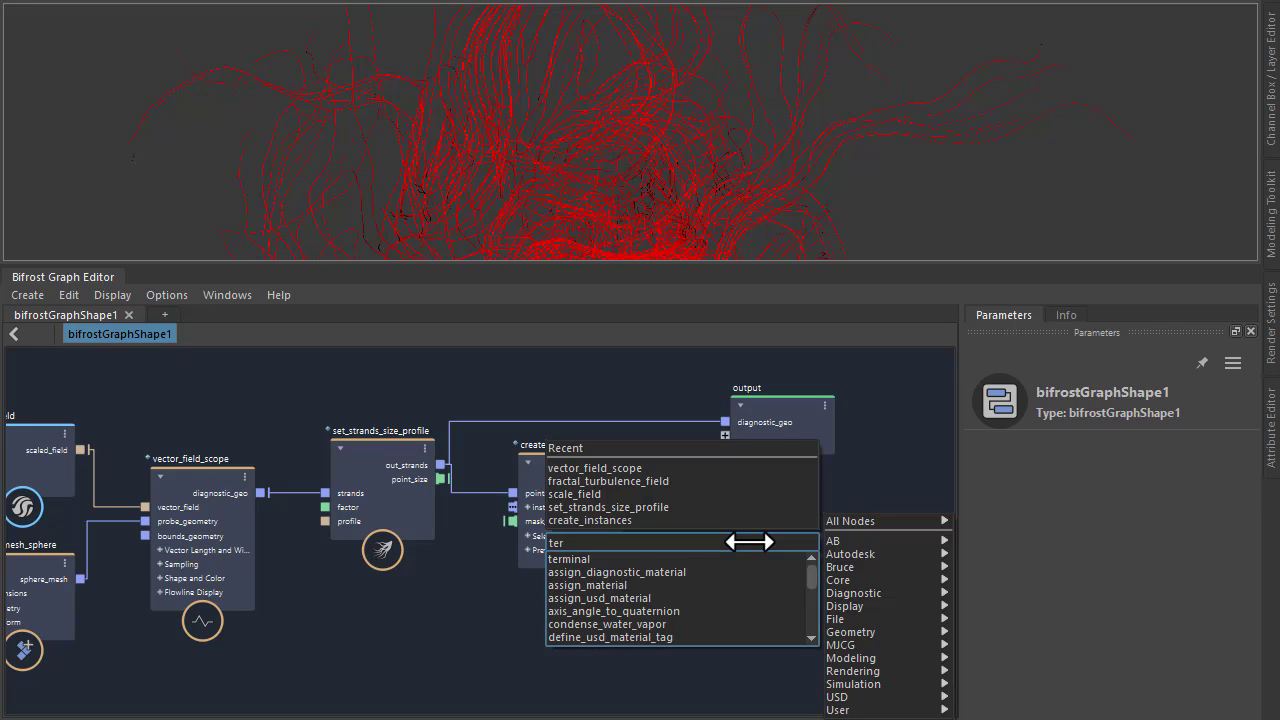
{"action": "left_click", "coordinate": [771, 560]}
{"action": "left_click_drag", "start_coordinate": [771, 563], "coordinate": [737, 454]}
Step: Delete the old output node from the graph and inspect the instanced points up close
{"action": "left_click", "coordinate": [771, 414]}
{"action": "key", "text": "Delete"}
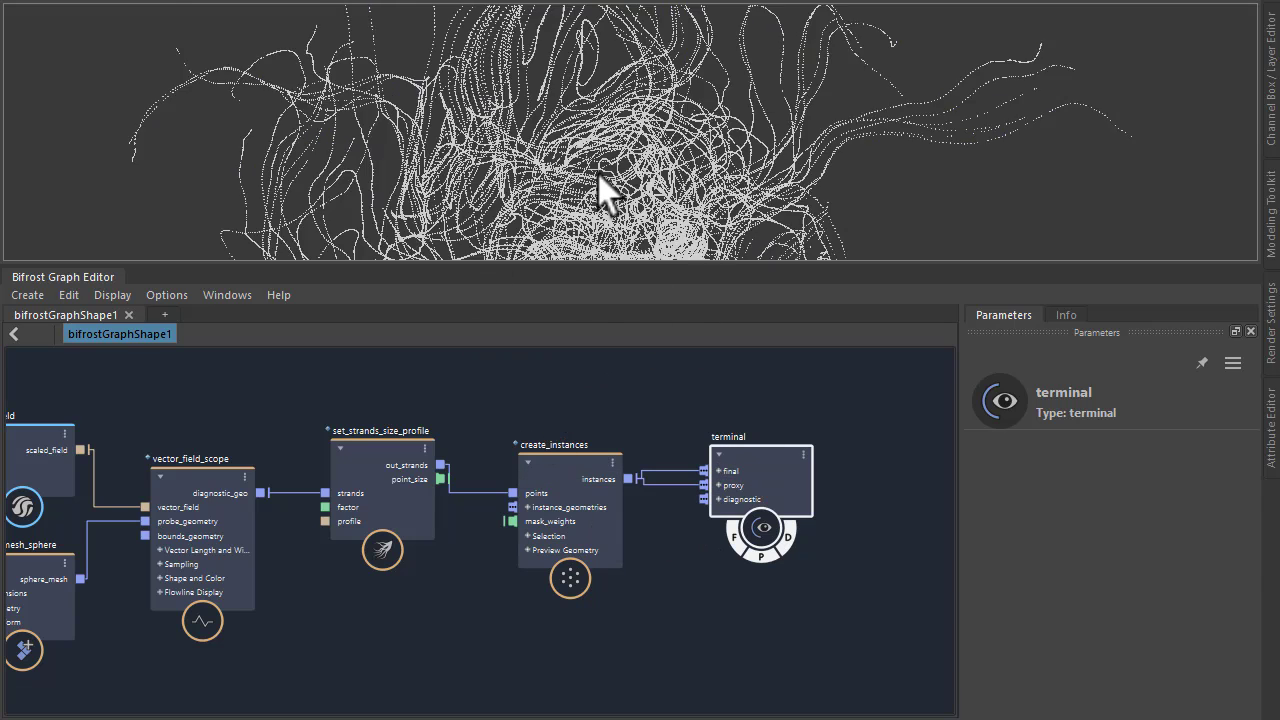
{"action": "scroll", "coordinate": [600, 187], "scroll_direction": "up", "scroll_amount": 6}
{"action": "scroll", "coordinate": [600, 187], "scroll_direction": "up", "scroll_amount": 4}
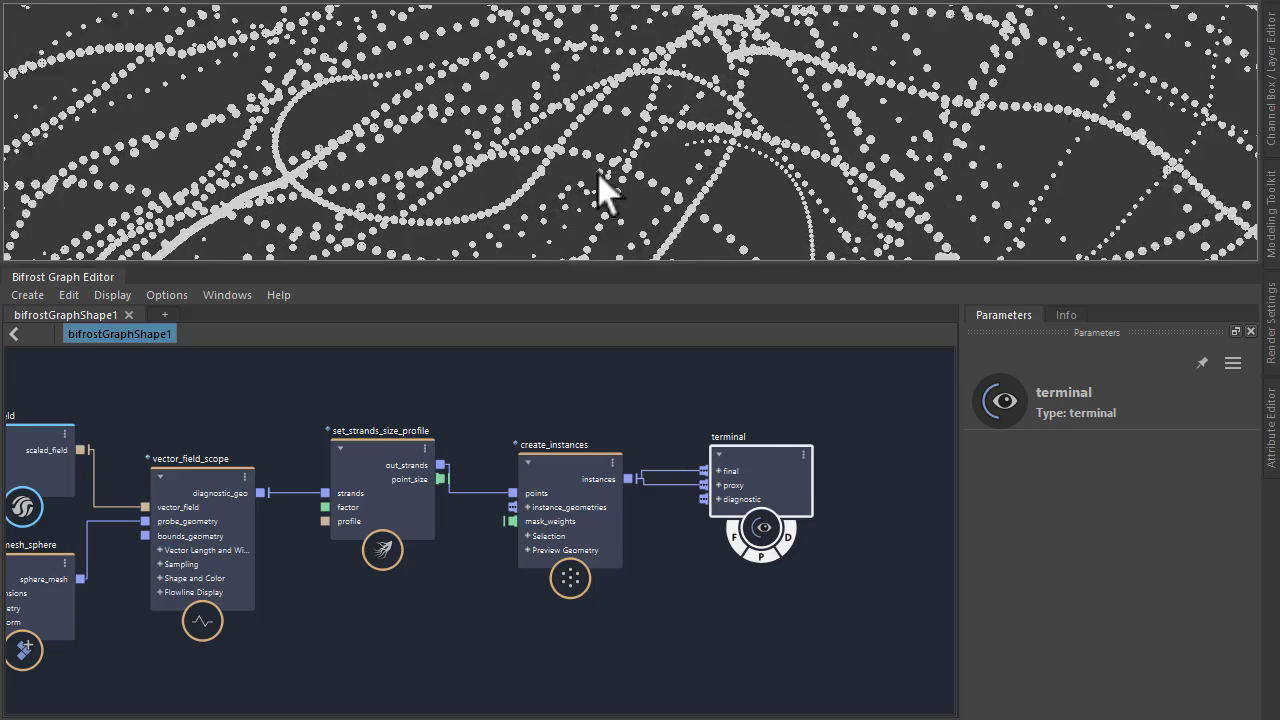
Step: Add a second create_mesh_sphere node and connect its sphere_mesh to the instance_geometries input of create_instances
{"action": "left_click", "coordinate": [423, 657]}
{"action": "key", "text": "Tab"}
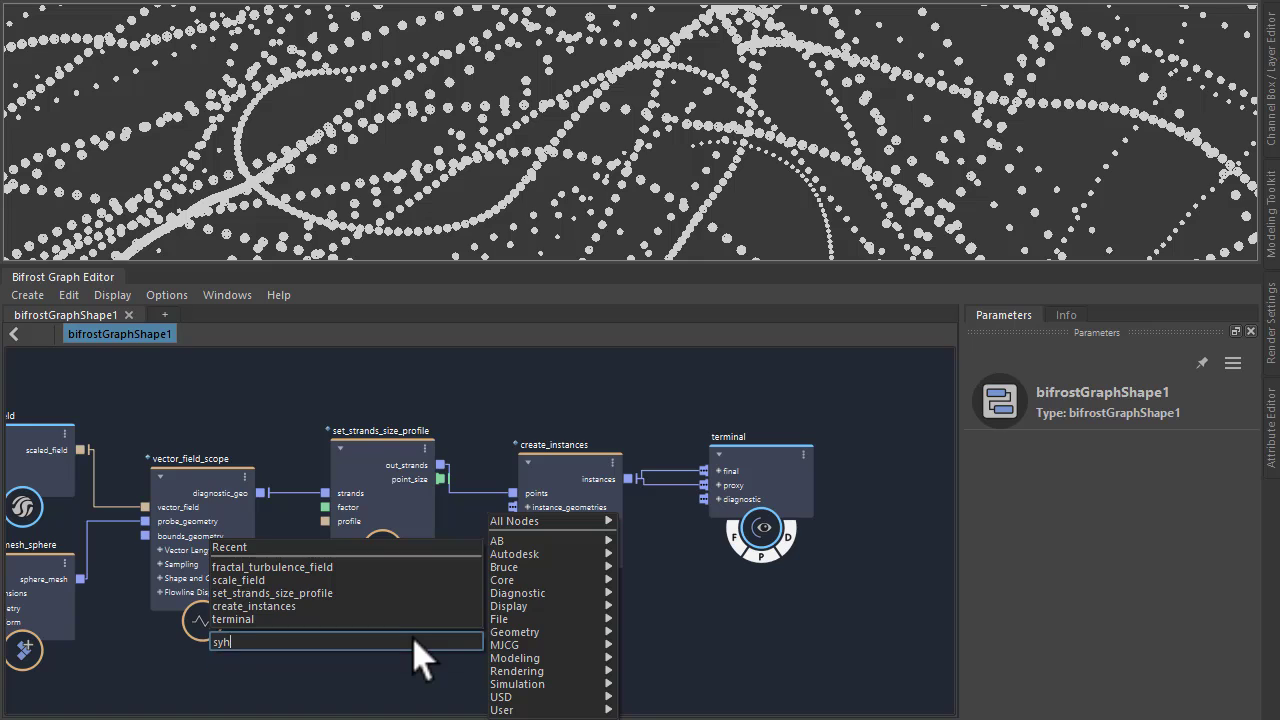
{"action": "type", "text": "sphere"}
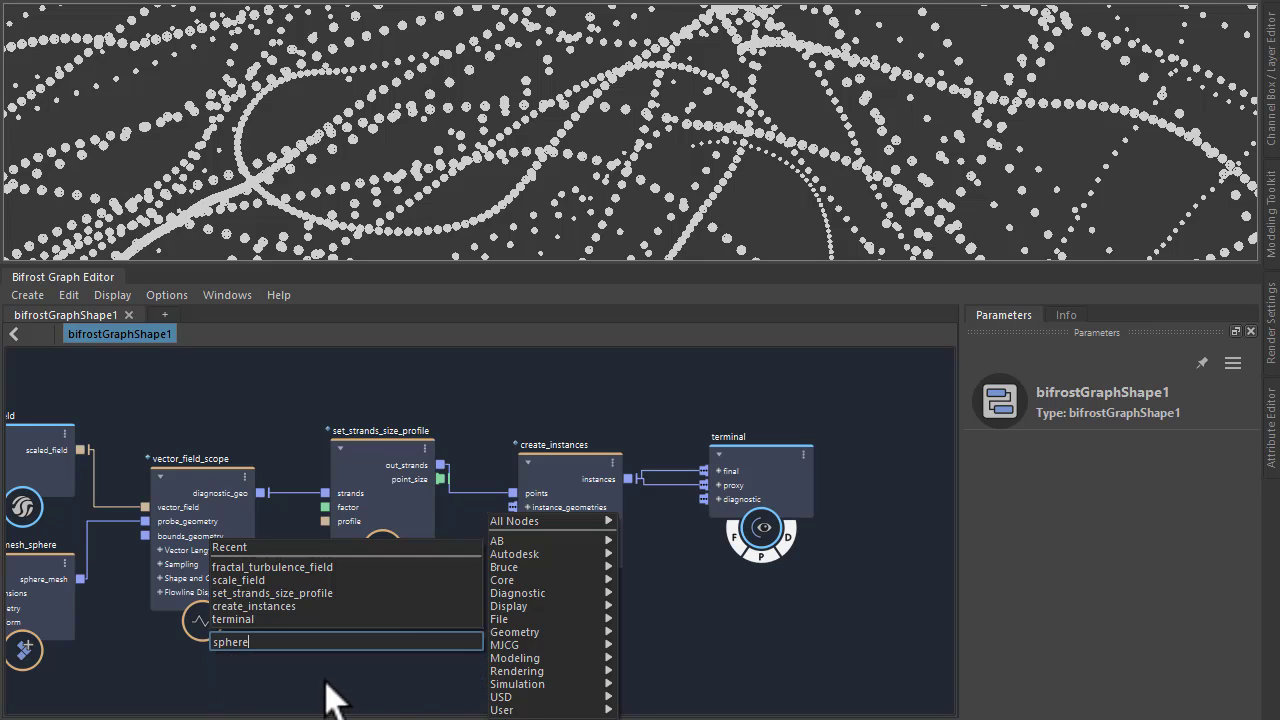
{"action": "left_click", "coordinate": [329, 694]}
{"action": "left_click_drag", "start_coordinate": [457, 670], "coordinate": [512, 507]}
{"action": "left_click", "coordinate": [494, 623]}
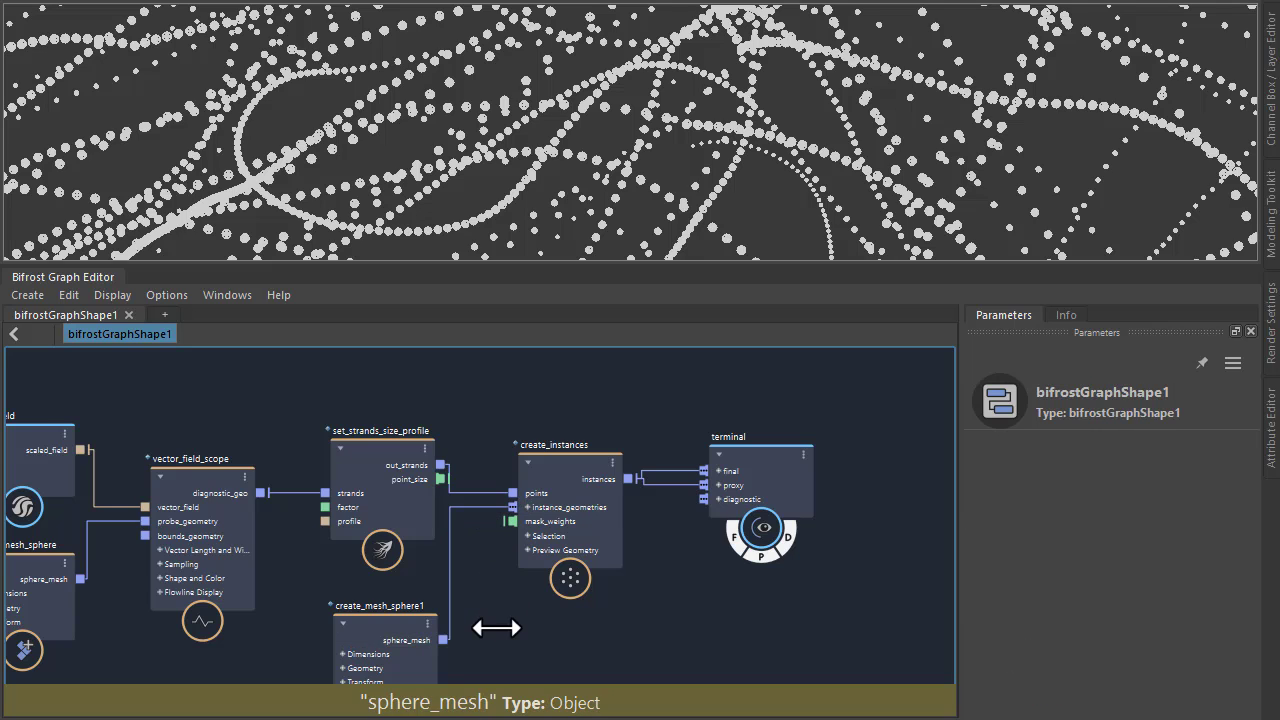
Step: Set the radius of the new instance sphere, create_mesh_sphere1, to 1
{"action": "scroll", "coordinate": [496, 627], "scroll_direction": "up", "scroll_amount": 2}
{"action": "scroll", "coordinate": [496, 627], "scroll_direction": "up", "scroll_amount": 1}
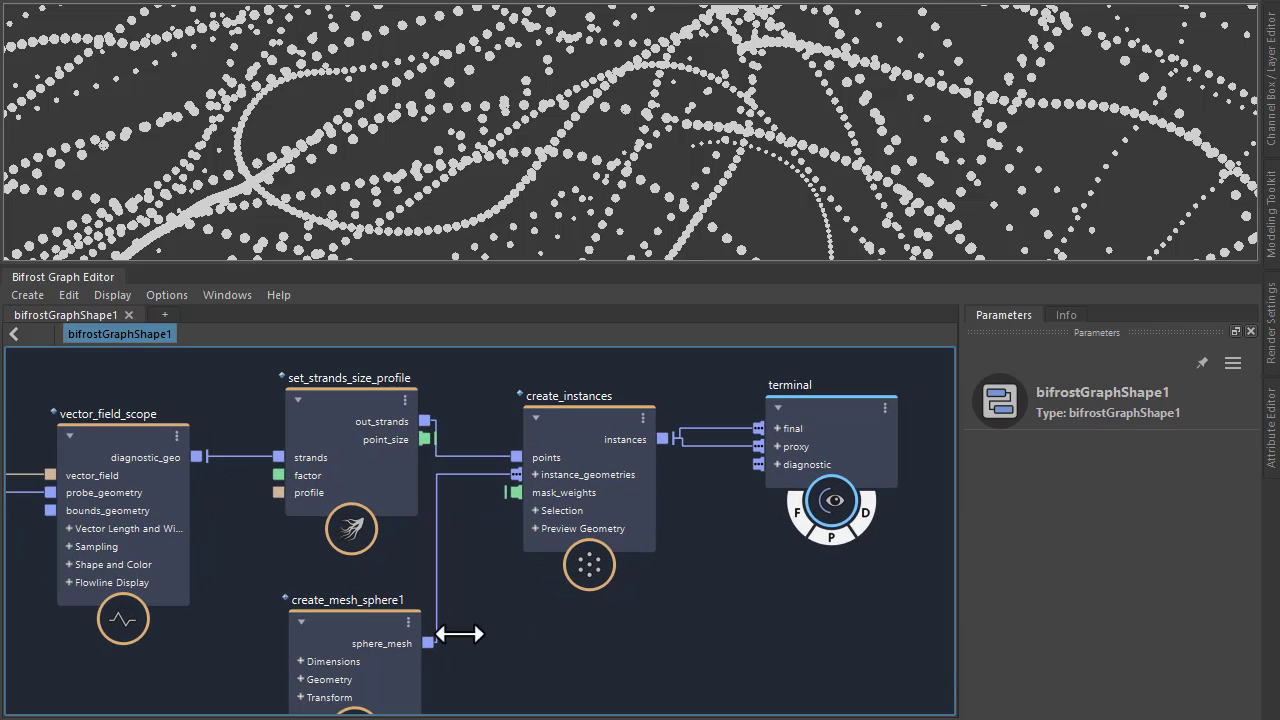
{"action": "left_click", "coordinate": [376, 627]}
{"action": "mouse_move", "coordinate": [1043, 484]}
{"action": "left_mouse_down"}
{"action": "mouse_move", "coordinate": [1222, 485]}
{"action": "mouse_move", "coordinate": [831, 486]}
{"action": "mouse_move", "coordinate": [1025, 492]}
{"action": "left_mouse_up"}
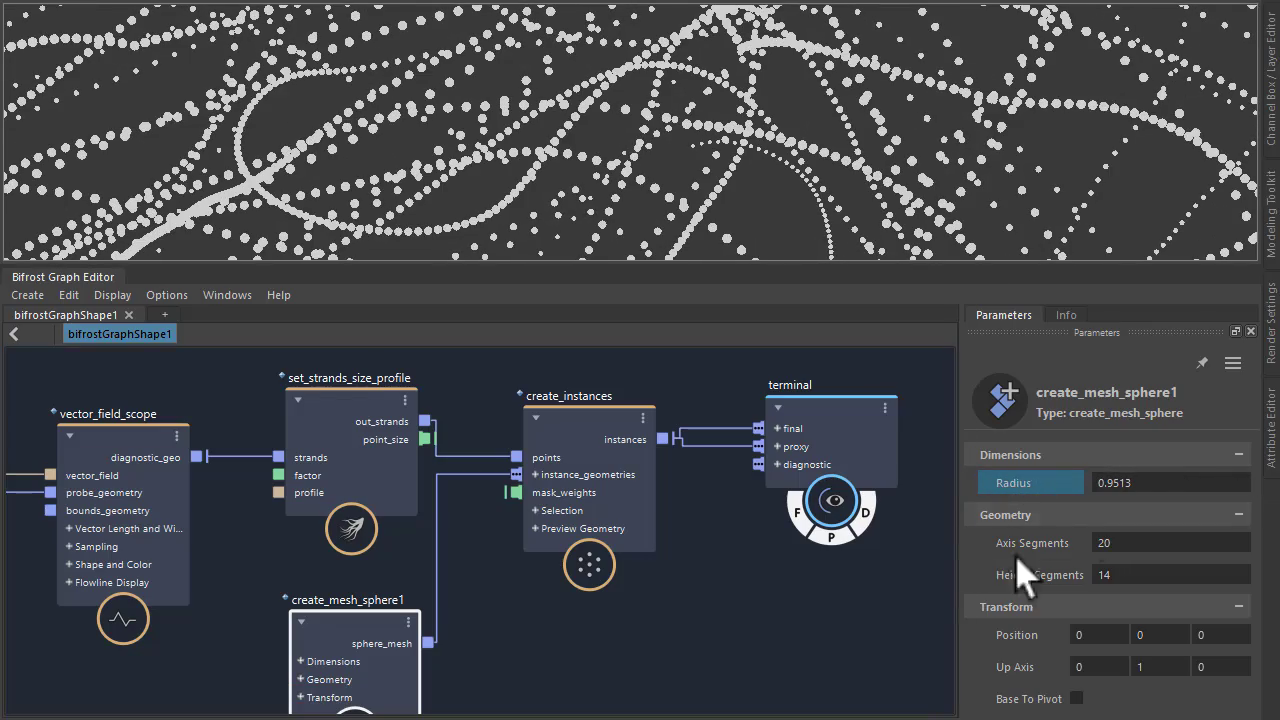
{"action": "double_click", "coordinate": [1120, 484]}
{"action": "type", "text": "1"}
{"action": "key", "text": "Tab"}
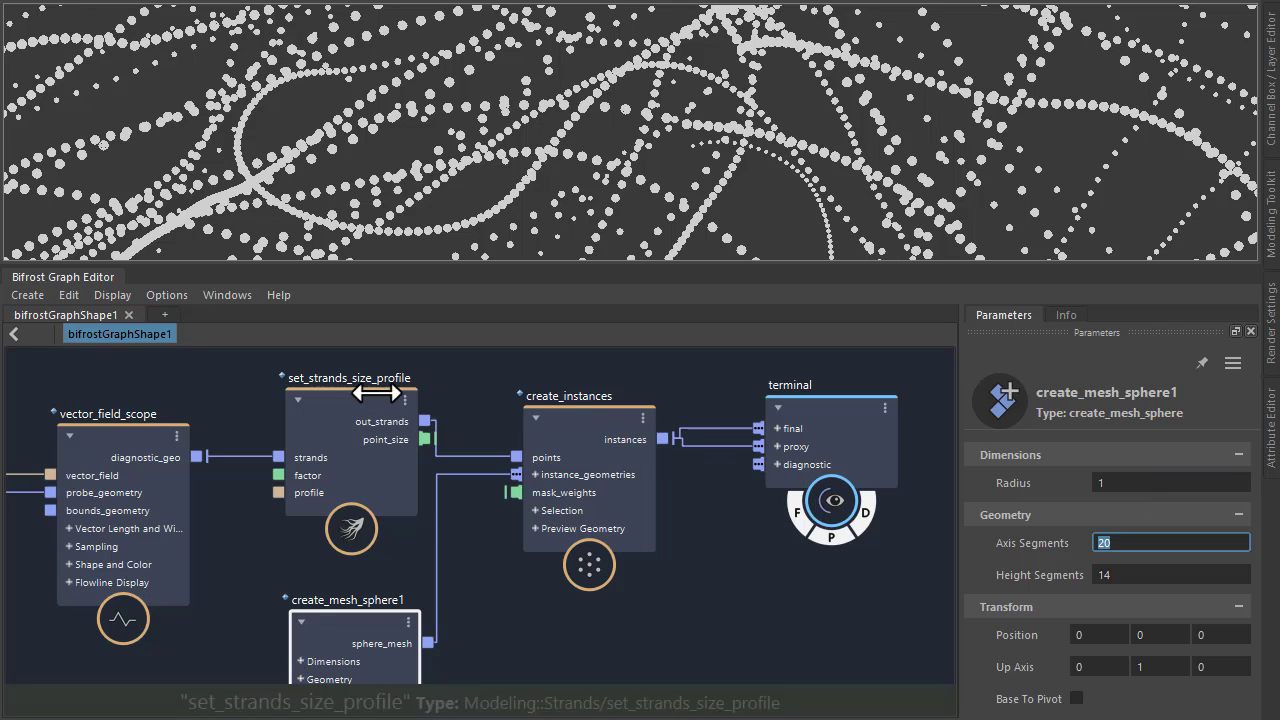
Step: Set the factor of the set_strands_size_profile node to 0.2
{"action": "left_click", "coordinate": [365, 400]}
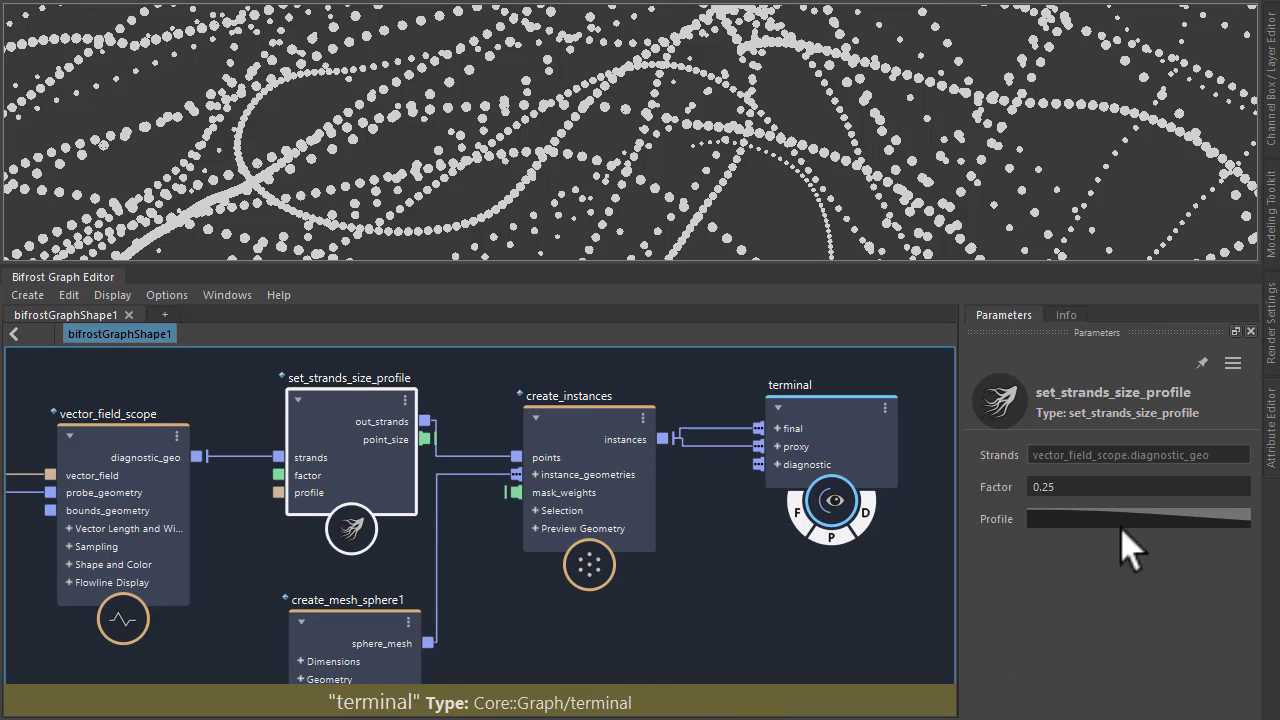
{"action": "mouse_move", "coordinate": [992, 487]}
{"action": "left_mouse_down"}
{"action": "mouse_move", "coordinate": [1249, 484]}
{"action": "mouse_move", "coordinate": [960, 484]}
{"action": "mouse_move", "coordinate": [1000, 486]}
{"action": "left_mouse_up"}
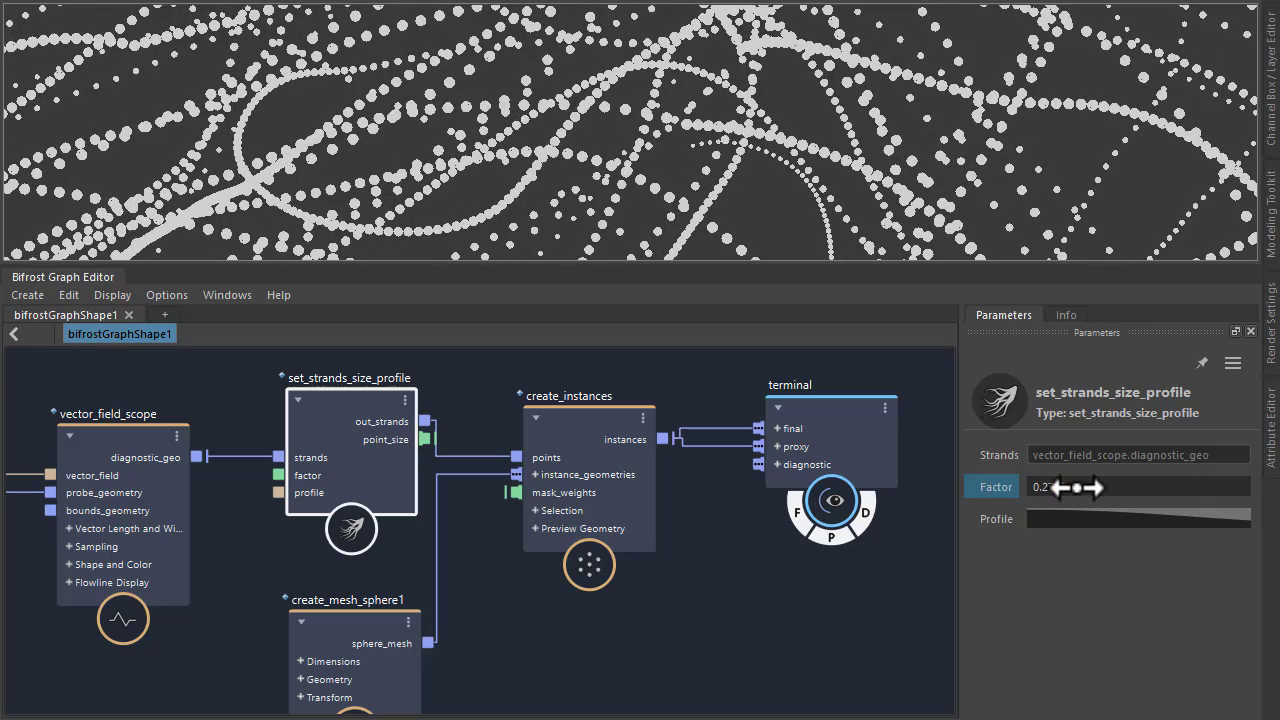
{"action": "left_click", "coordinate": [1083, 487]}
{"action": "key", "text": "Return"}
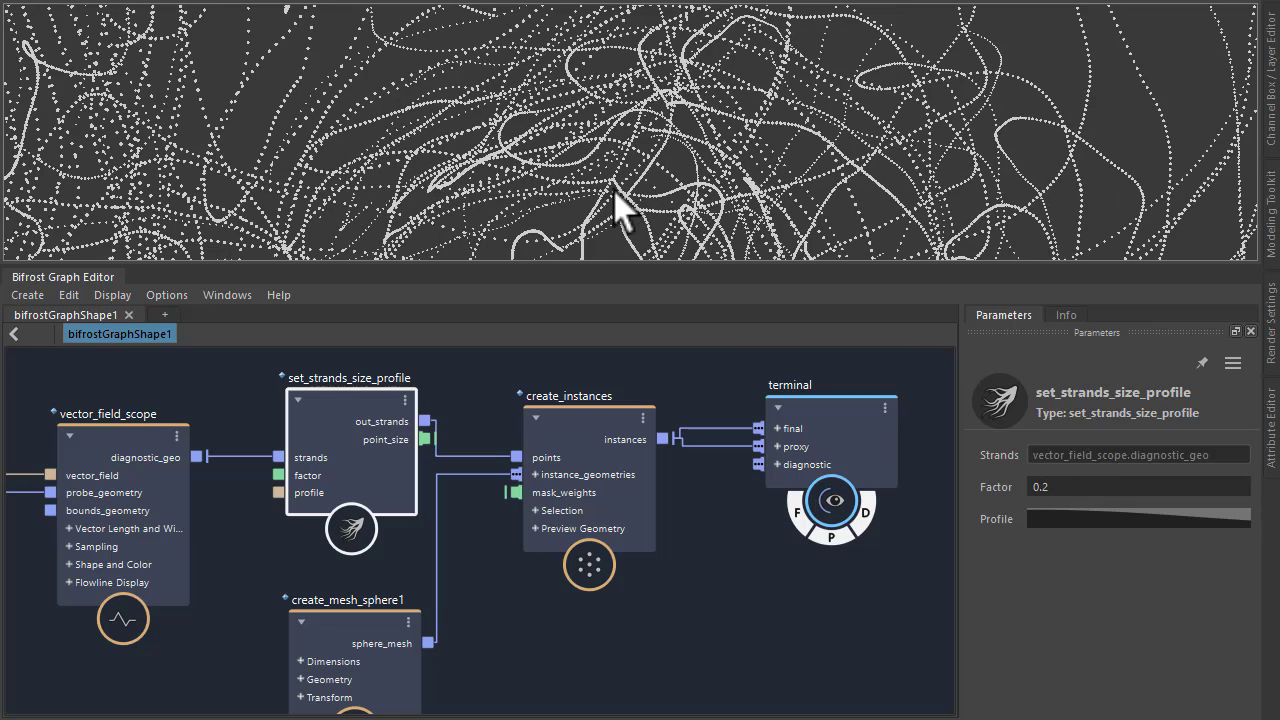
Step: Set the axis segments of the create_mesh_sphere node feeding probe_geometry to 100
{"action": "left_click", "coordinate": [330, 510]}
{"action": "middle_click_drag", "start_coordinate": [330, 510], "coordinate": [608, 491]}
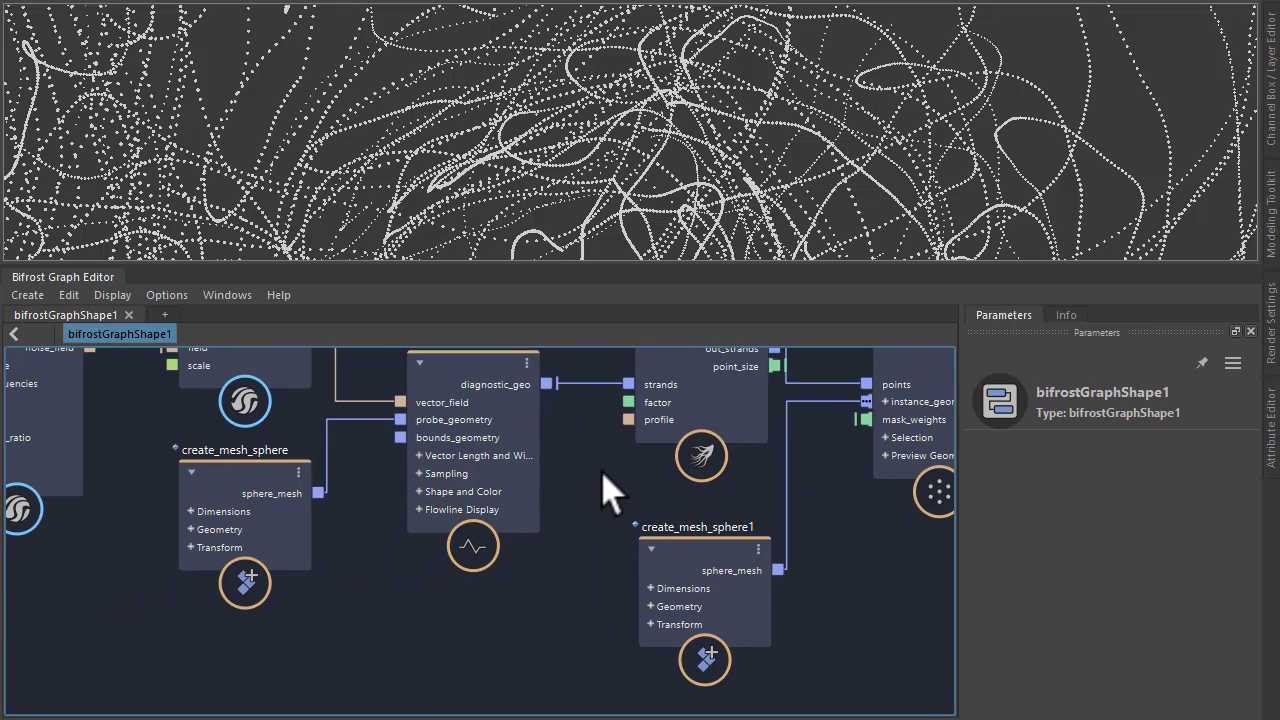
{"action": "left_click", "coordinate": [258, 475]}
{"action": "middle_click_drag", "start_coordinate": [258, 475], "coordinate": [204, 544]}
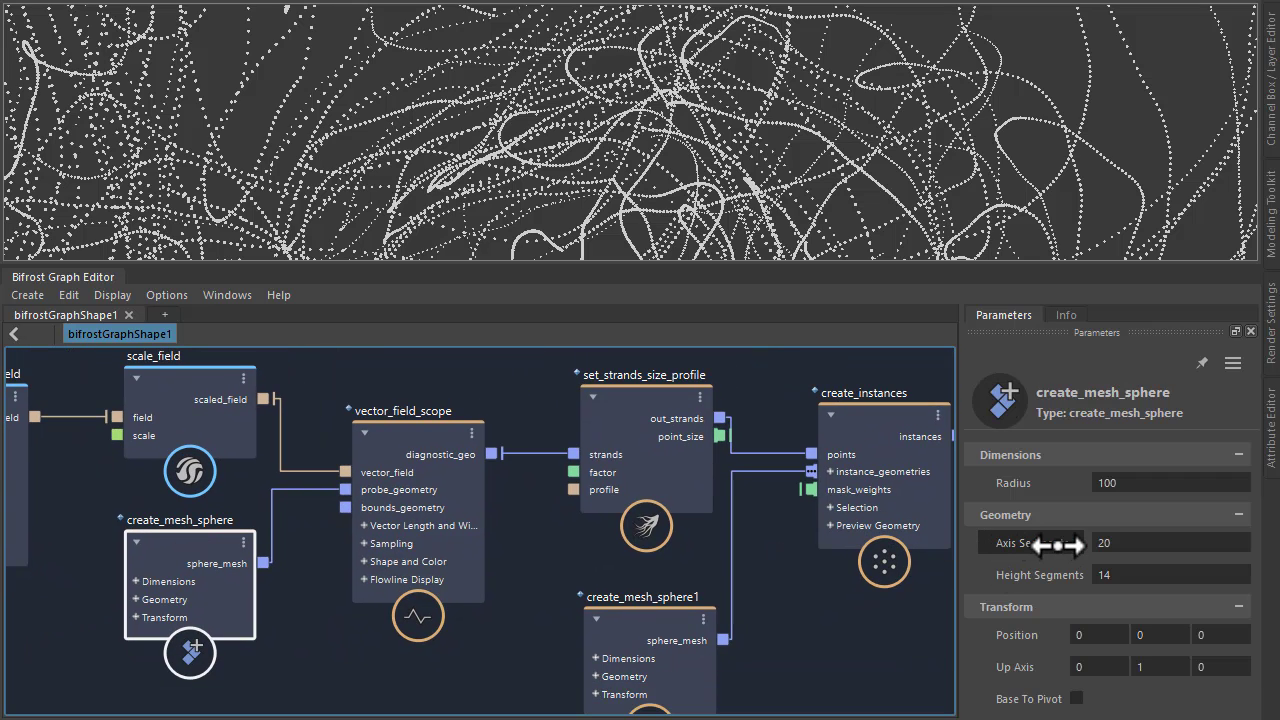
{"action": "left_click", "coordinate": [1111, 543]}
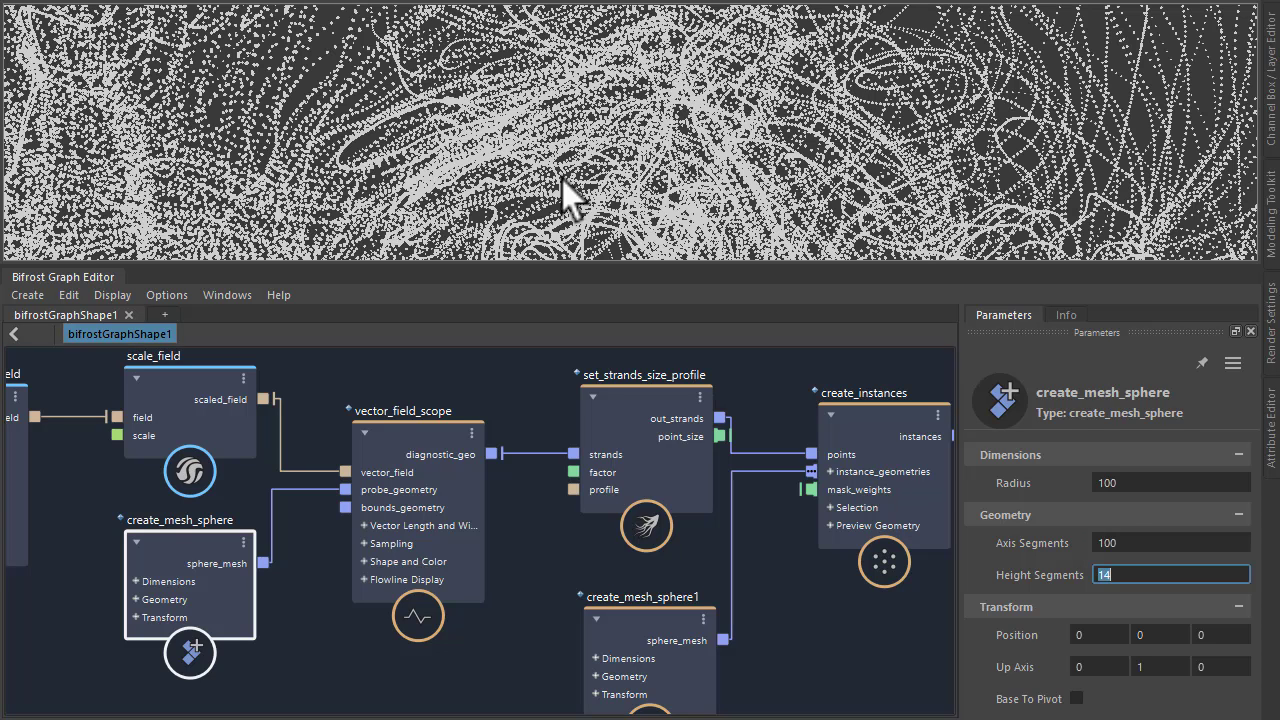
Step: Assign a new aiStandardSurface material to the Bifrost instances, with metalness 0.865 and a mid-grey base color
{"action": "left_click", "coordinate": [1014, 145]}
{"action": "scroll", "coordinate": [1014, 145], "scroll_direction": "down", "scroll_amount": 8}
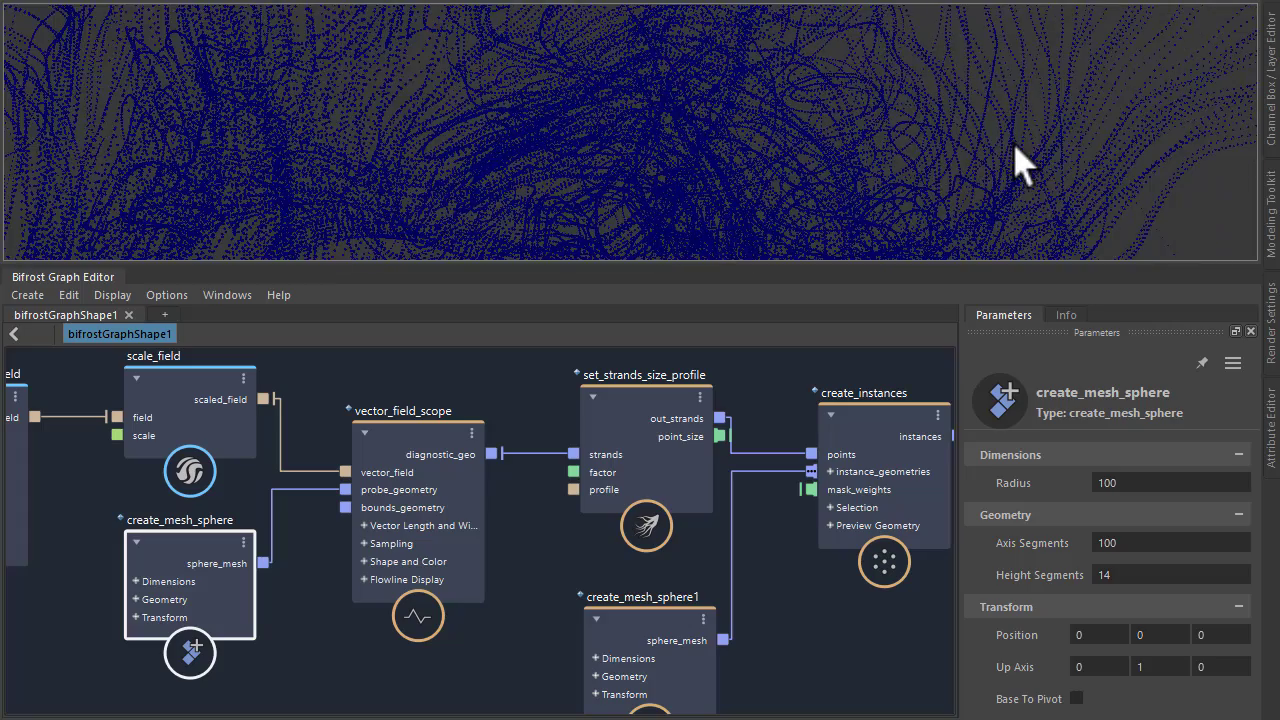
{"action": "scroll", "coordinate": [1014, 145], "scroll_direction": "up", "scroll_amount": 4}
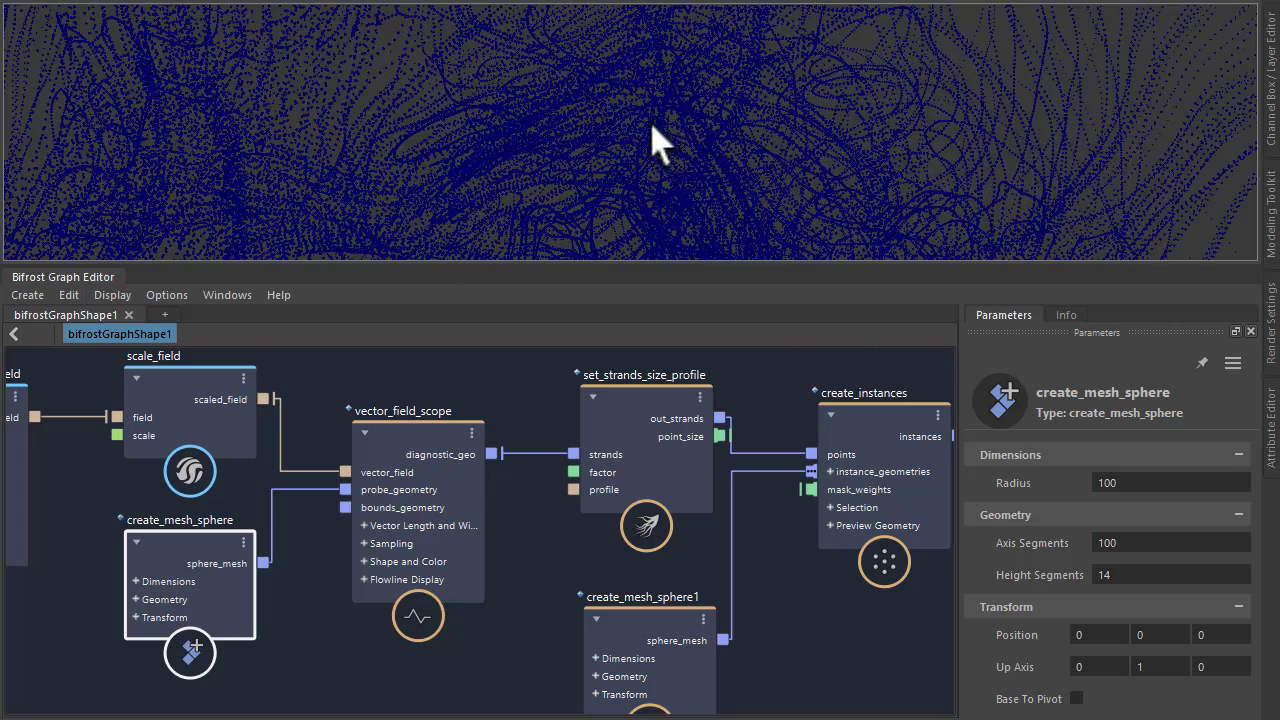
{"action": "right_click", "coordinate": [652, 126]}
{"action": "left_click", "coordinate": [729, 494]}
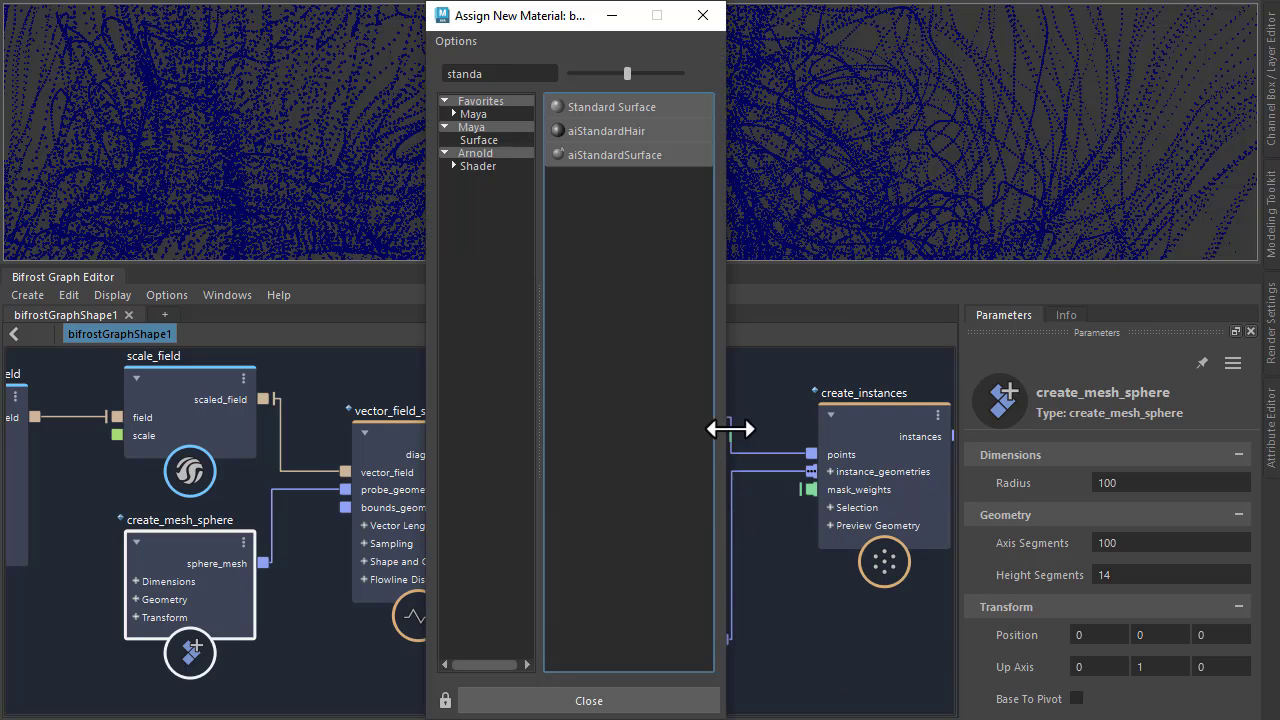
{"action": "left_click", "coordinate": [633, 160]}
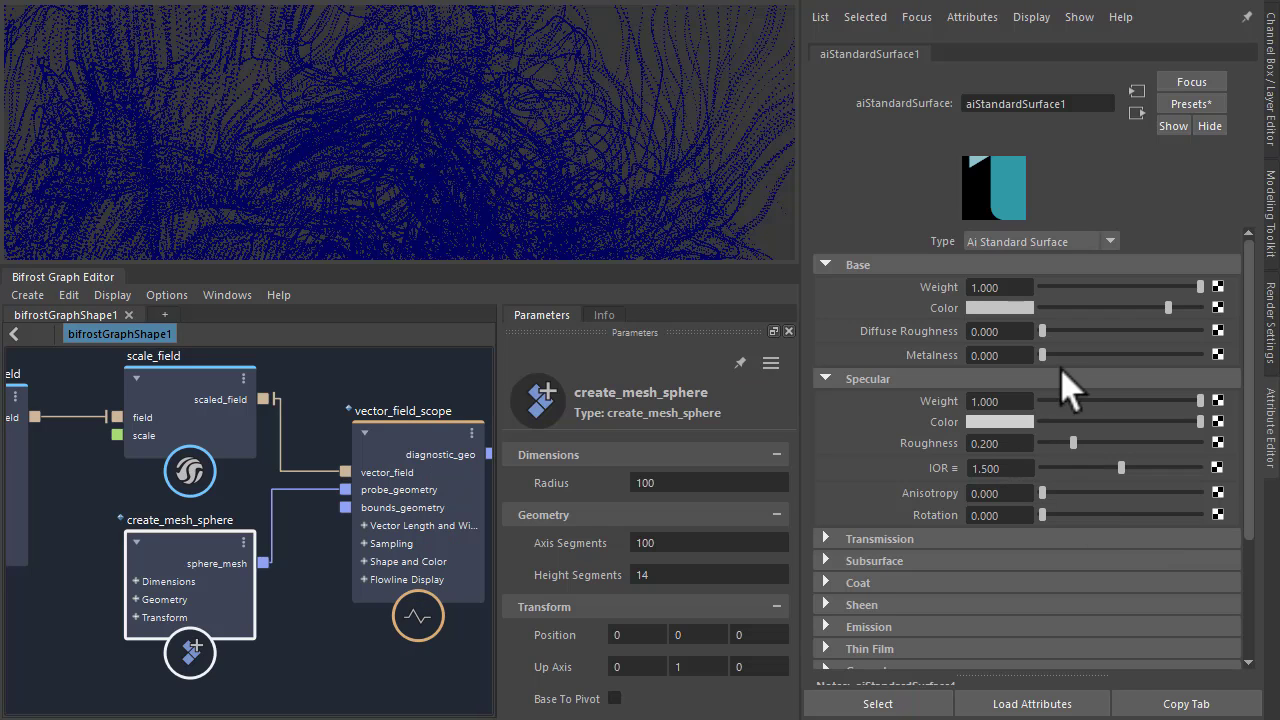
{"action": "left_click_drag", "start_coordinate": [1166, 355], "coordinate": [1178, 355]}
{"action": "left_click", "coordinate": [1094, 307]}
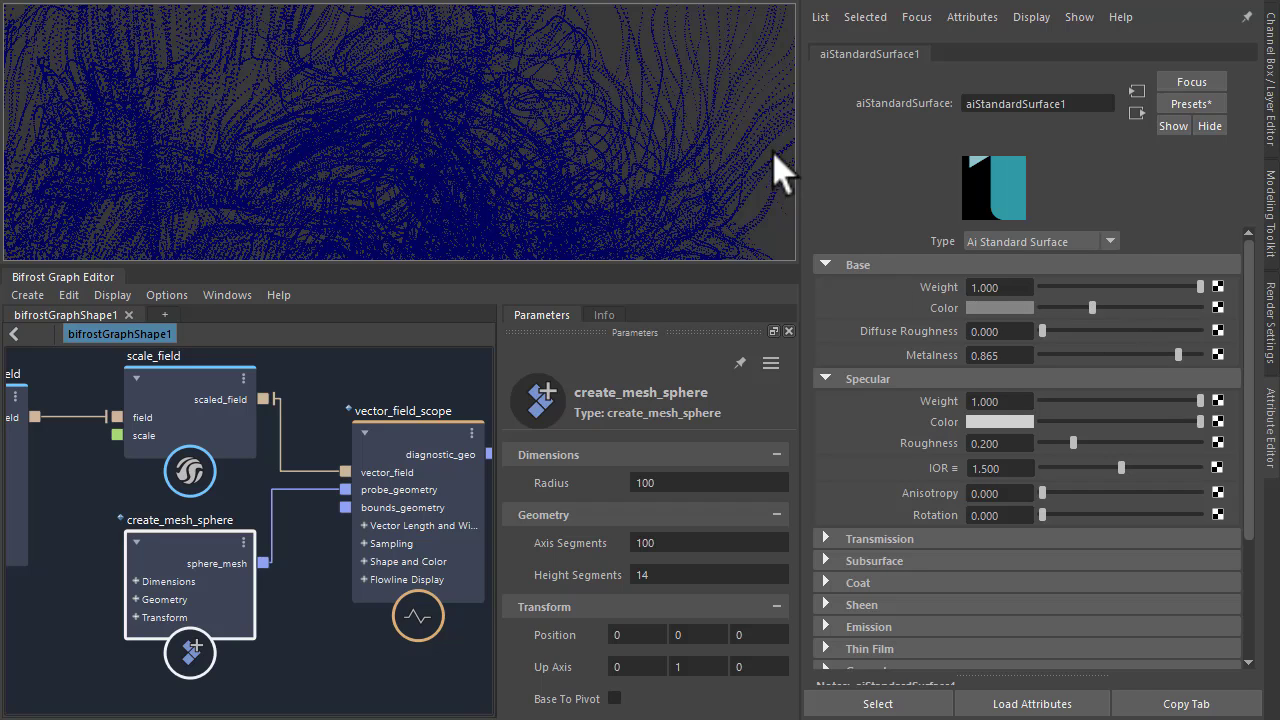
Step: Create an Arnold skydome light in the scene
{"action": "left_click", "coordinate": [640, 82]}
{"action": "key", "text": "ctrl+f"}
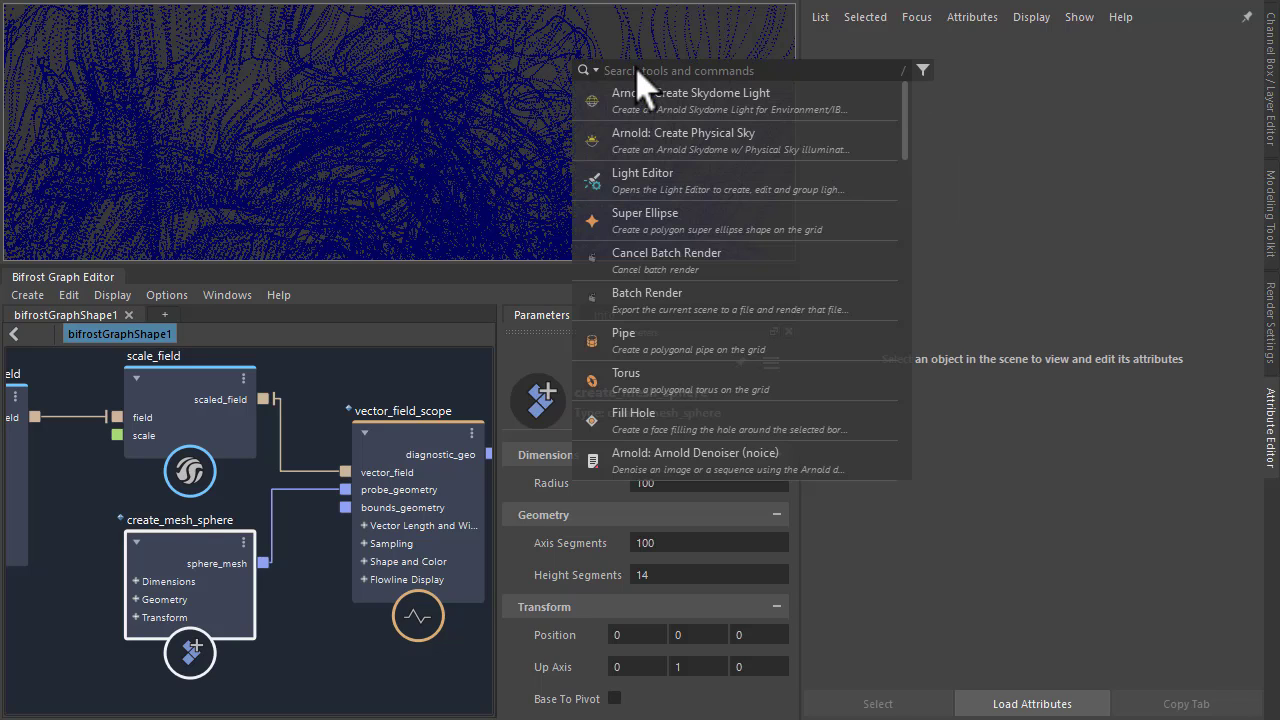
{"action": "left_click", "coordinate": [640, 93]}
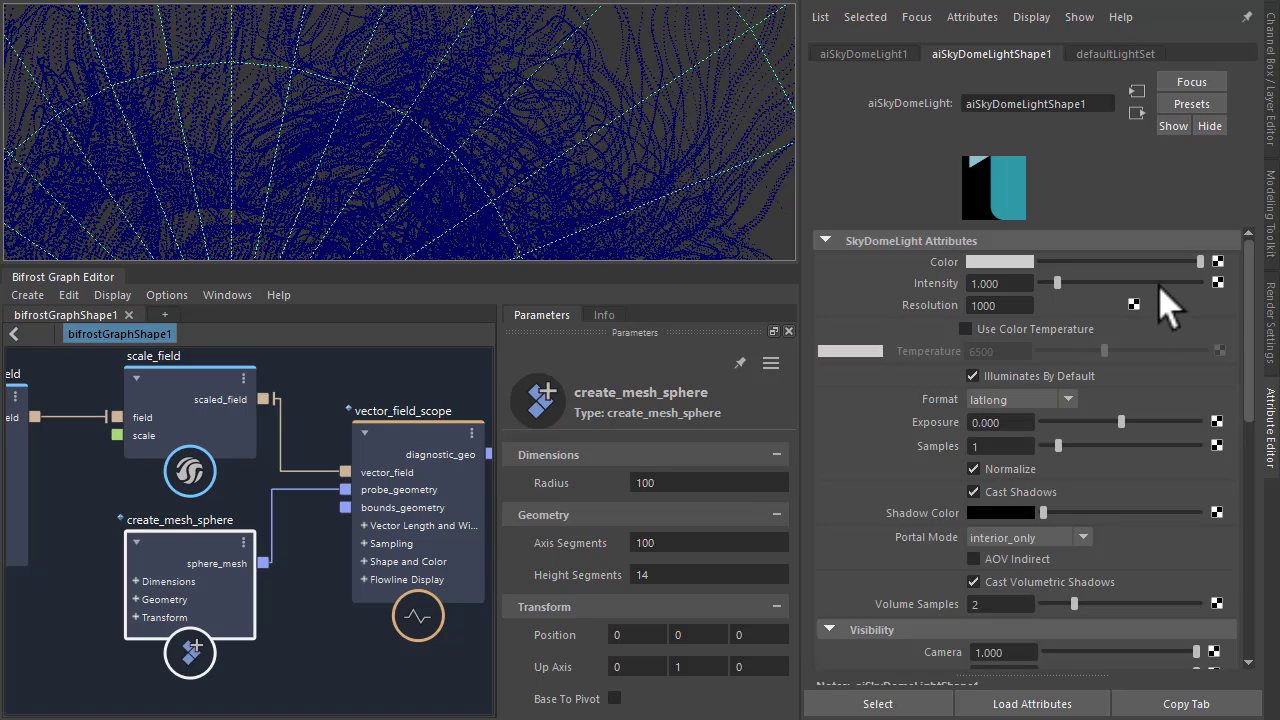
Step: Map the skydome light's color to a file texture using canada_montreal_nad_photorealism-1000.exr and set the light's samples to 3
{"action": "left_click", "coordinate": [1217, 262]}
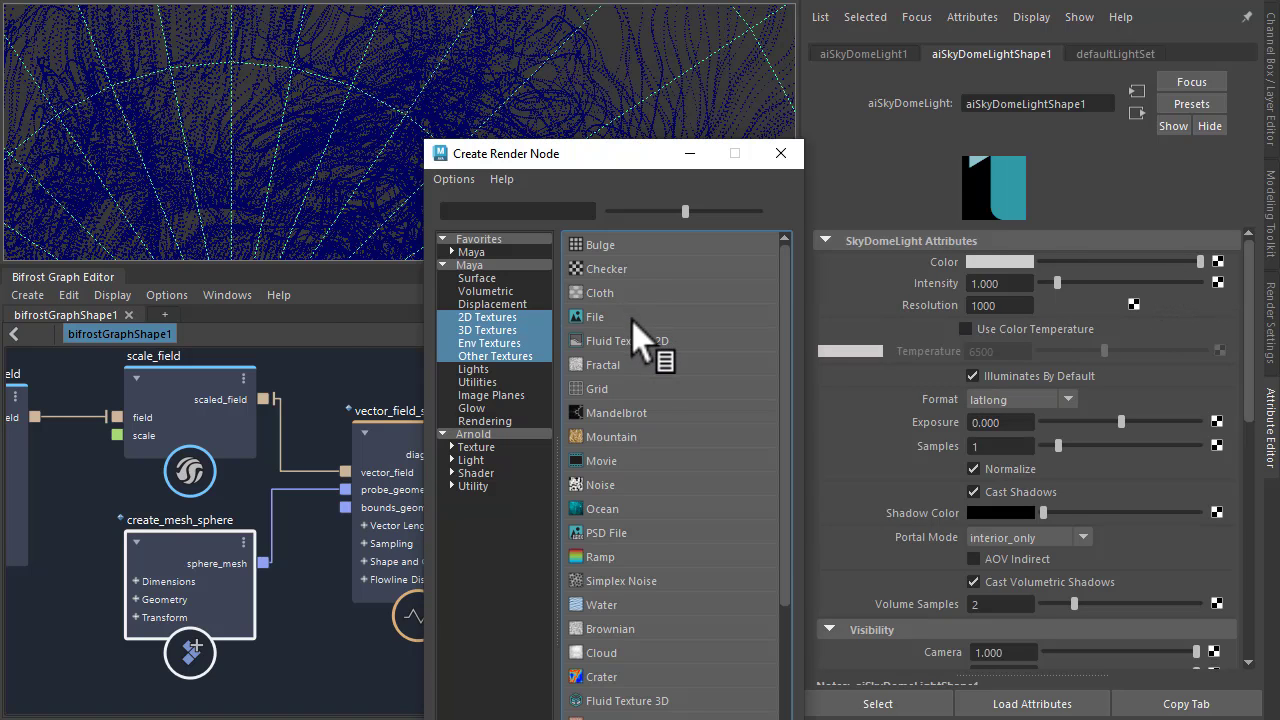
{"action": "left_click", "coordinate": [616, 316]}
{"action": "left_click", "coordinate": [1221, 327]}
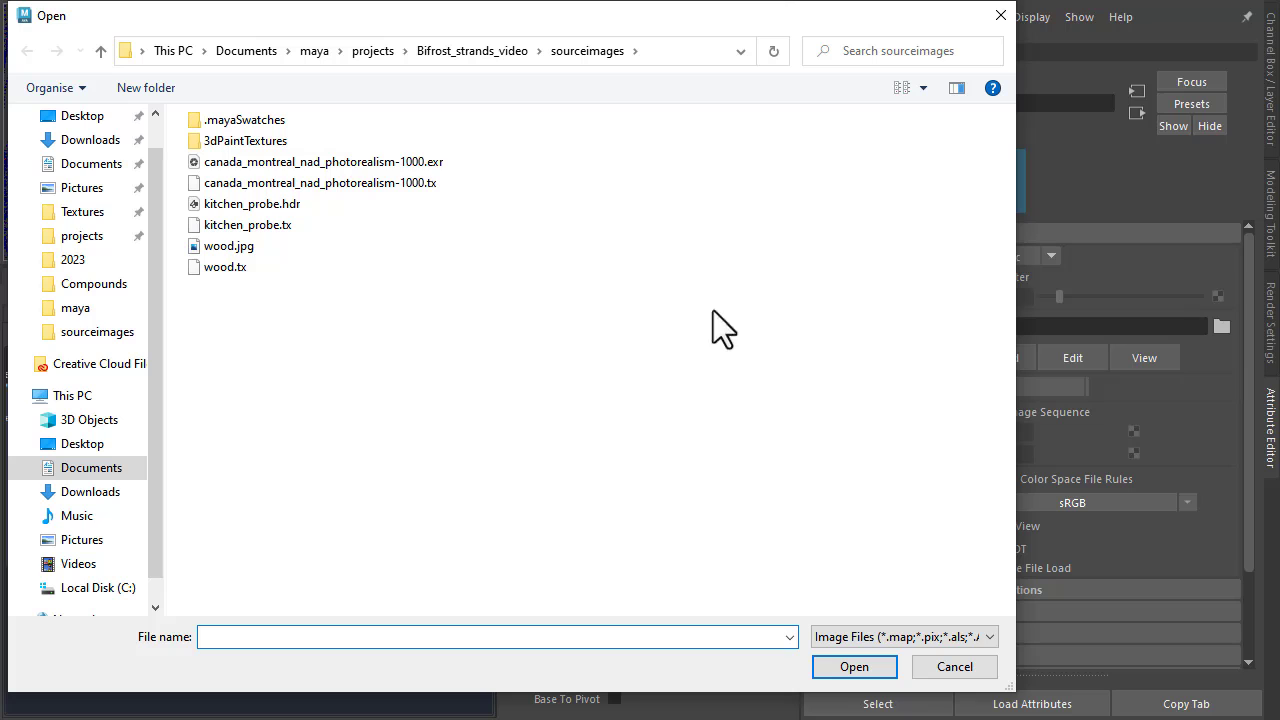
{"action": "double_click", "coordinate": [338, 165]}
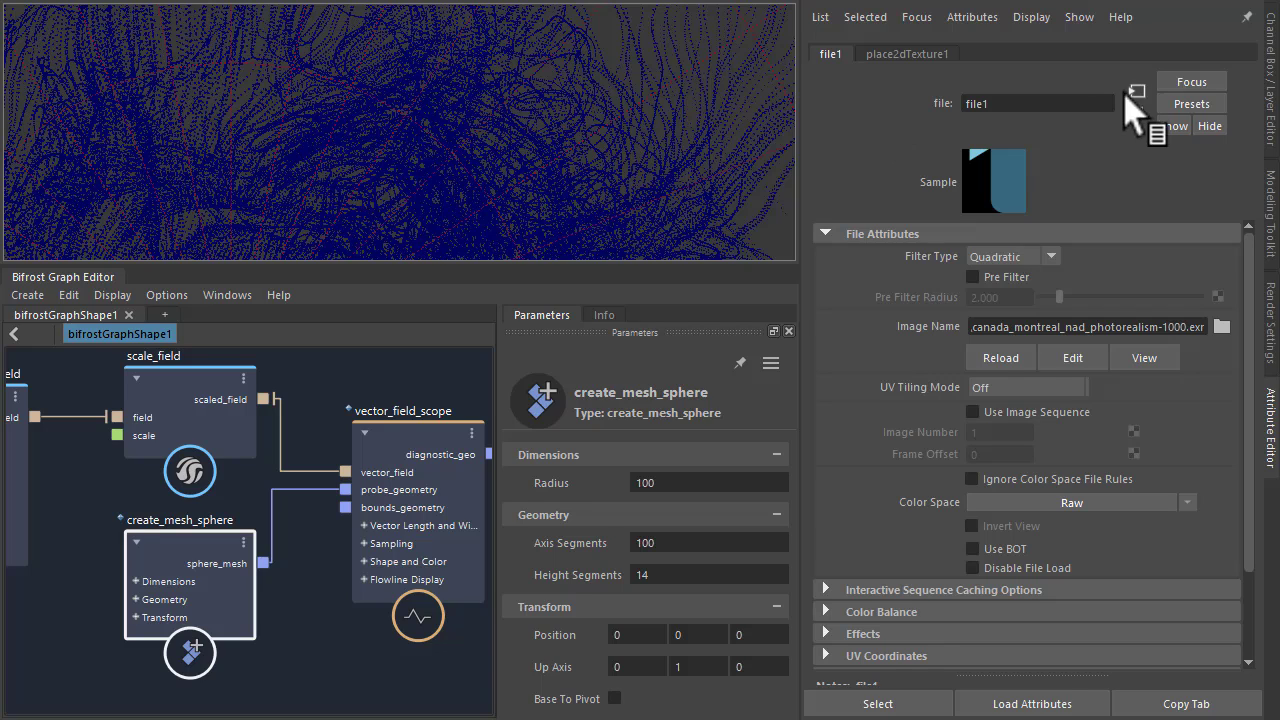
{"action": "left_click", "coordinate": [1137, 112]}
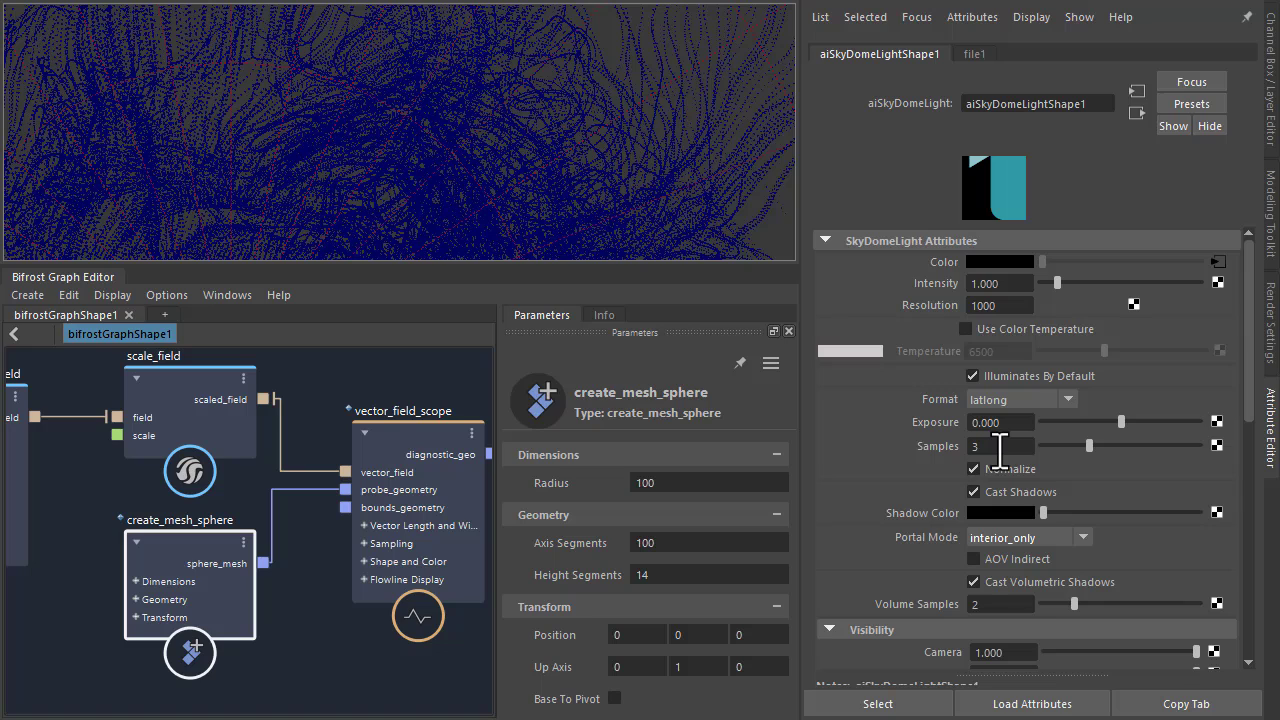
Step: Switch the viewport renderer to Arnold
{"action": "key", "text": "space"}
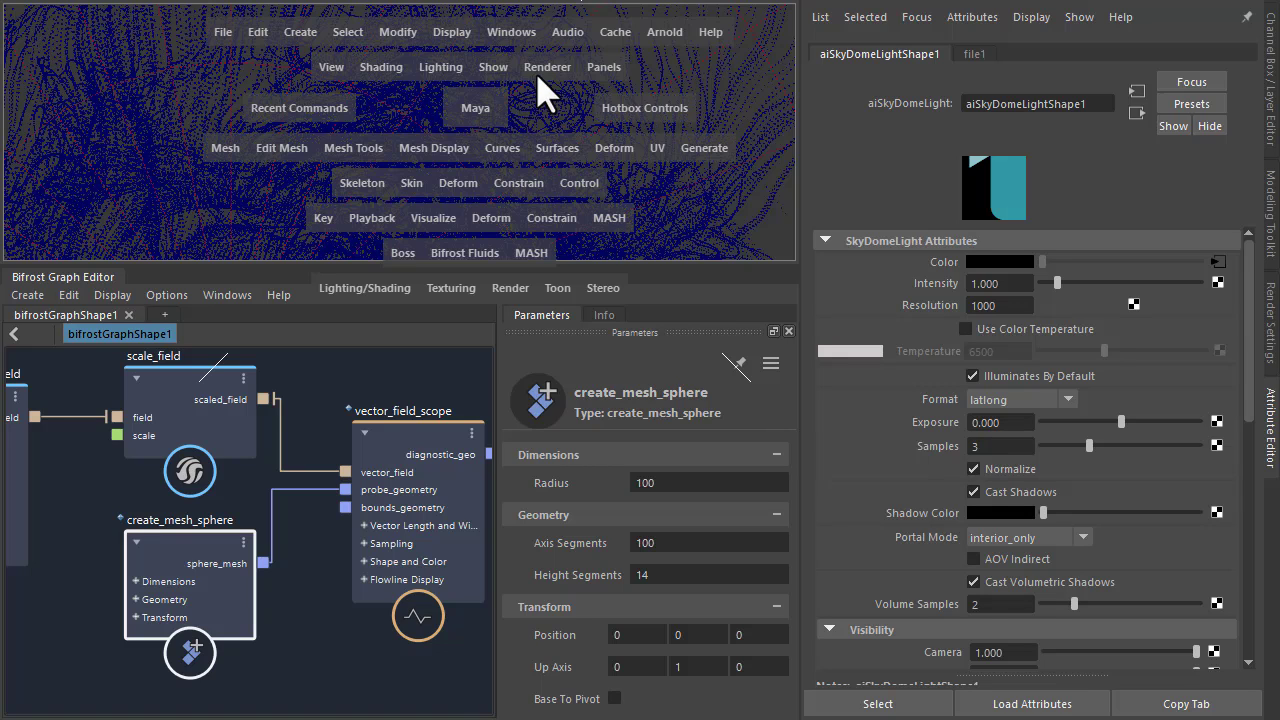
{"action": "left_click_drag", "start_coordinate": [545, 92], "coordinate": [616, 132]}
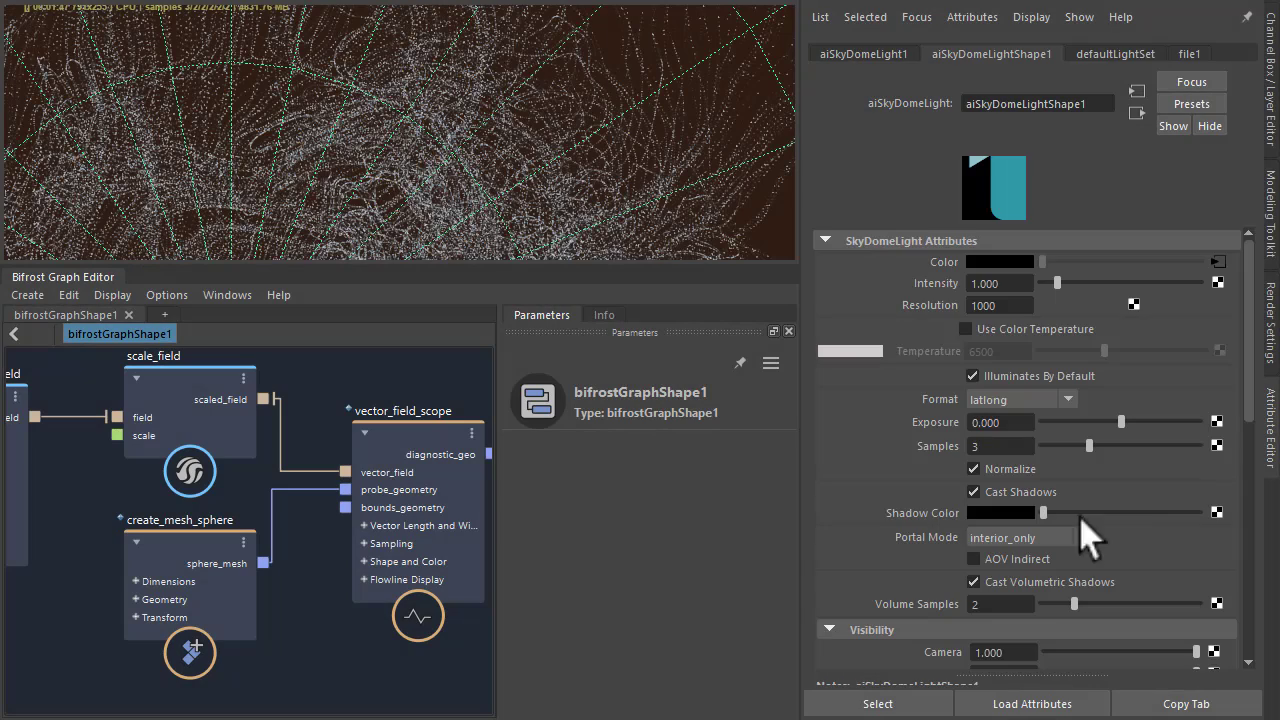
Step: Set the skydome light's camera visibility to 0
{"action": "scroll", "coordinate": [915, 490], "scroll_direction": "down", "scroll_amount": 5}
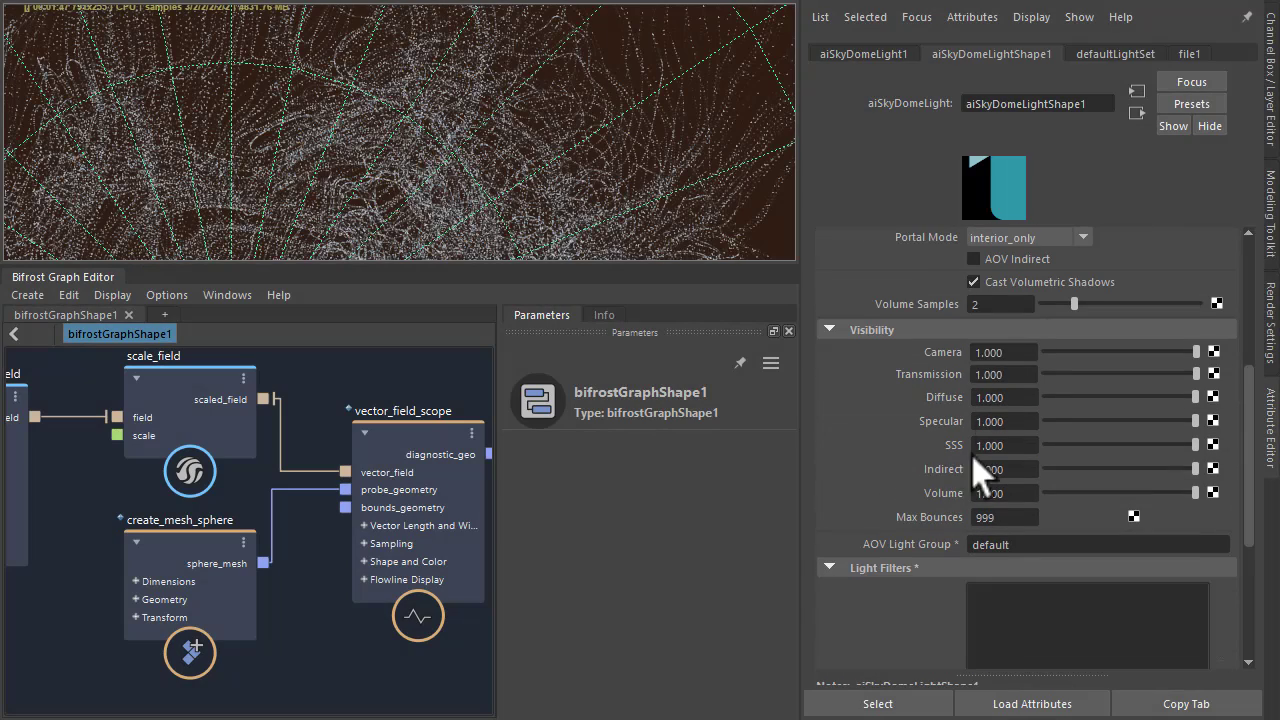
{"action": "type", "text": "0"}
{"action": "key", "text": "Tab"}
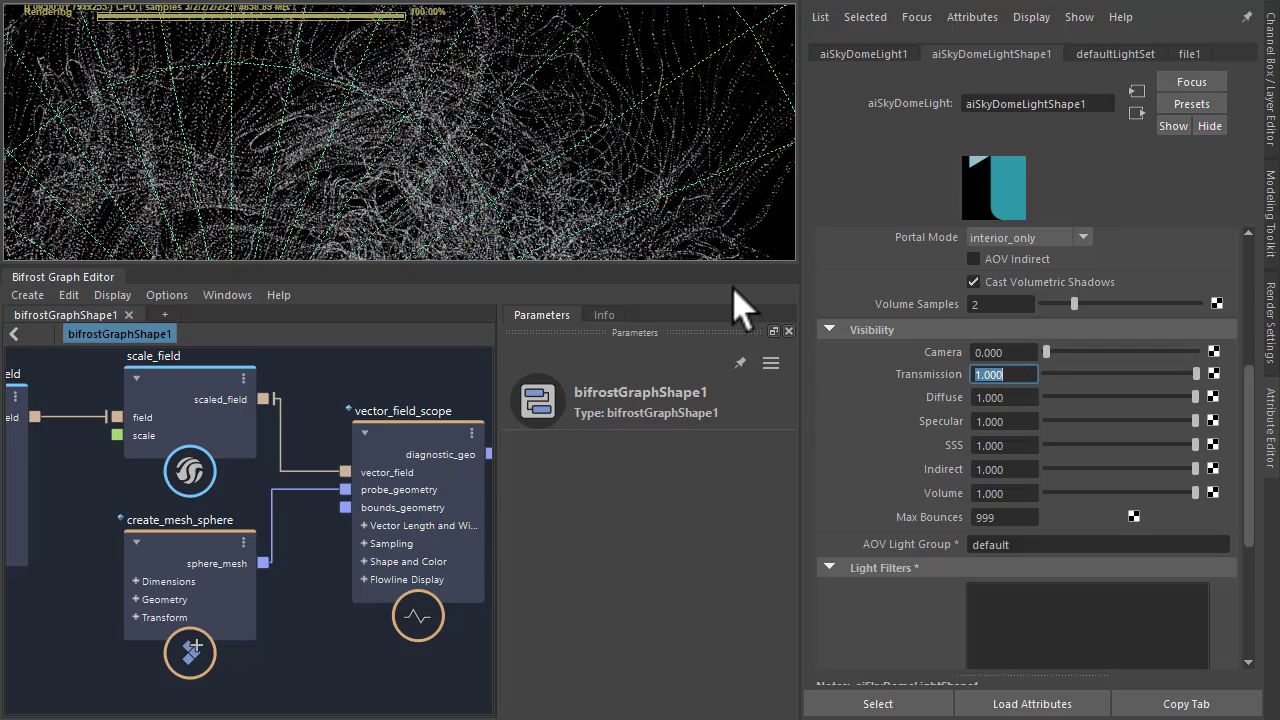
Step: Assign an aiRaySwitch shader as the legacy environment background in the Arnold render settings and make its Camera color light grey
{"action": "left_click", "coordinate": [734, 255], "text": "alt"}
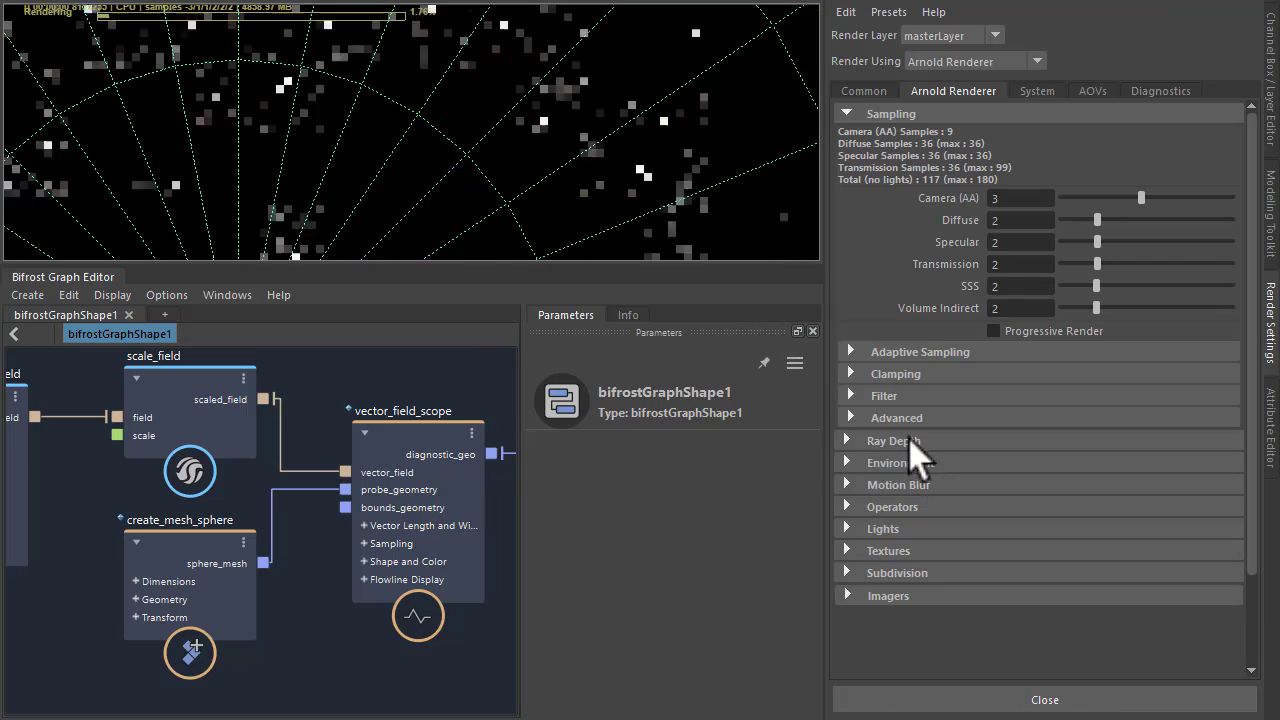
{"action": "left_click", "coordinate": [905, 466]}
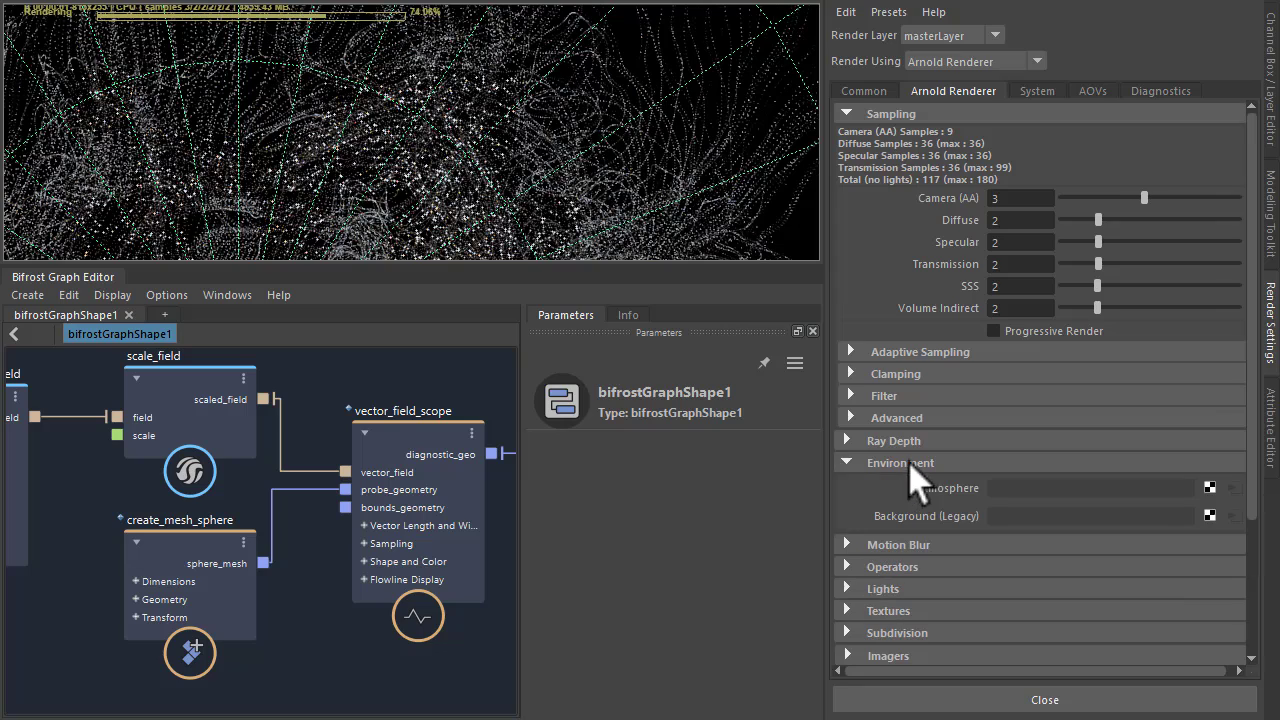
{"action": "left_click", "coordinate": [1210, 515]}
{"action": "left_click", "coordinate": [1180, 583]}
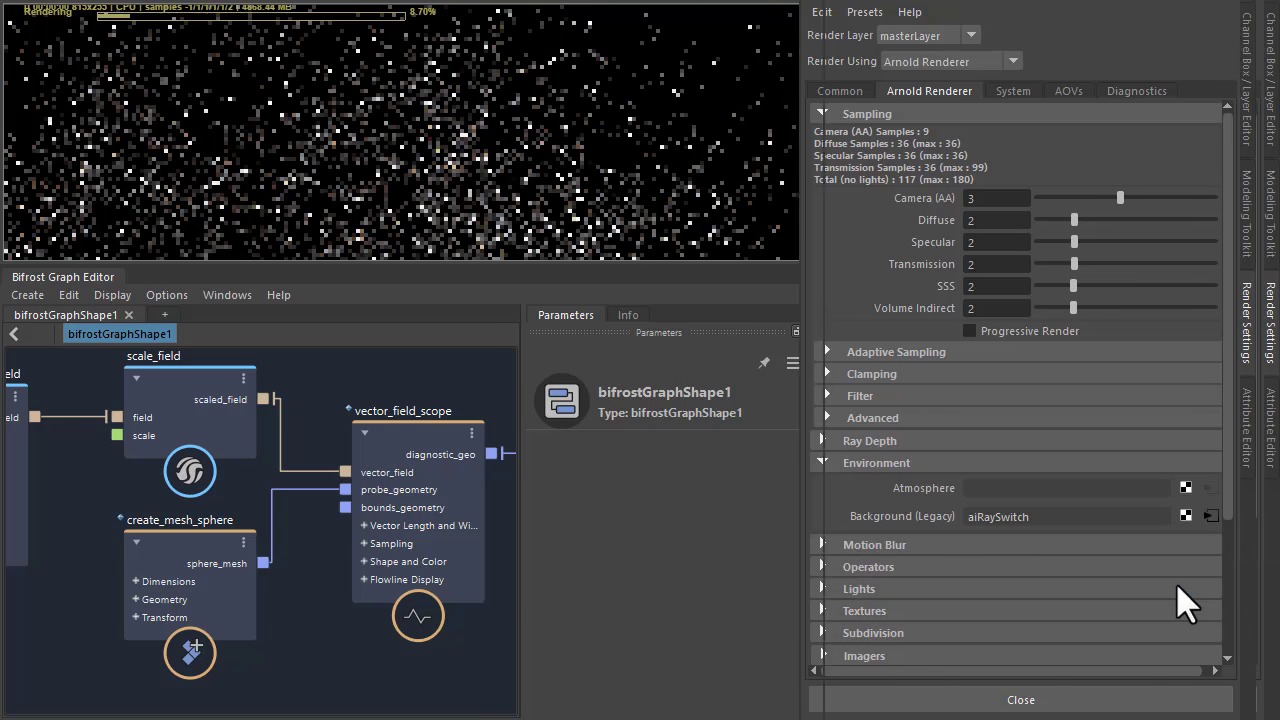
{"action": "left_click", "coordinate": [1188, 287]}
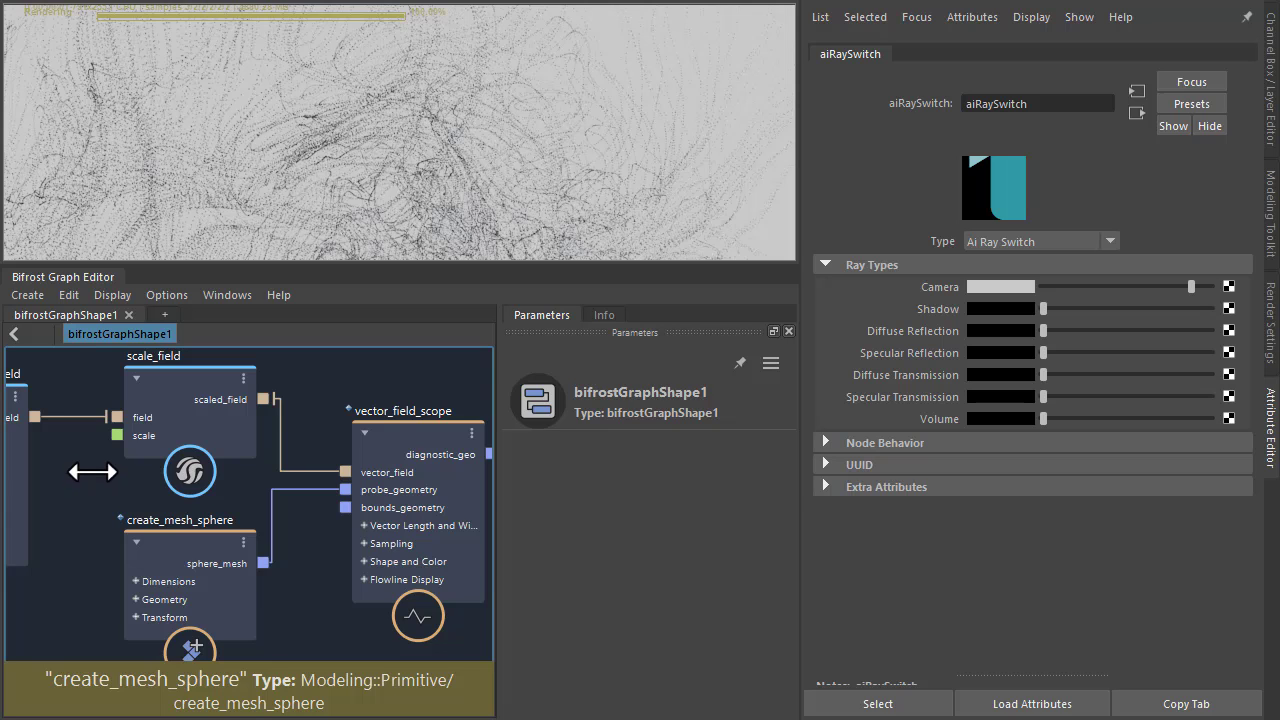
Step: Open the parameters of the create_mesh_sphere node that feeds probe_geometry
{"action": "middle_click_drag", "start_coordinate": [89, 474], "coordinate": [12, 452]}
{"action": "left_click", "coordinate": [112, 537]}
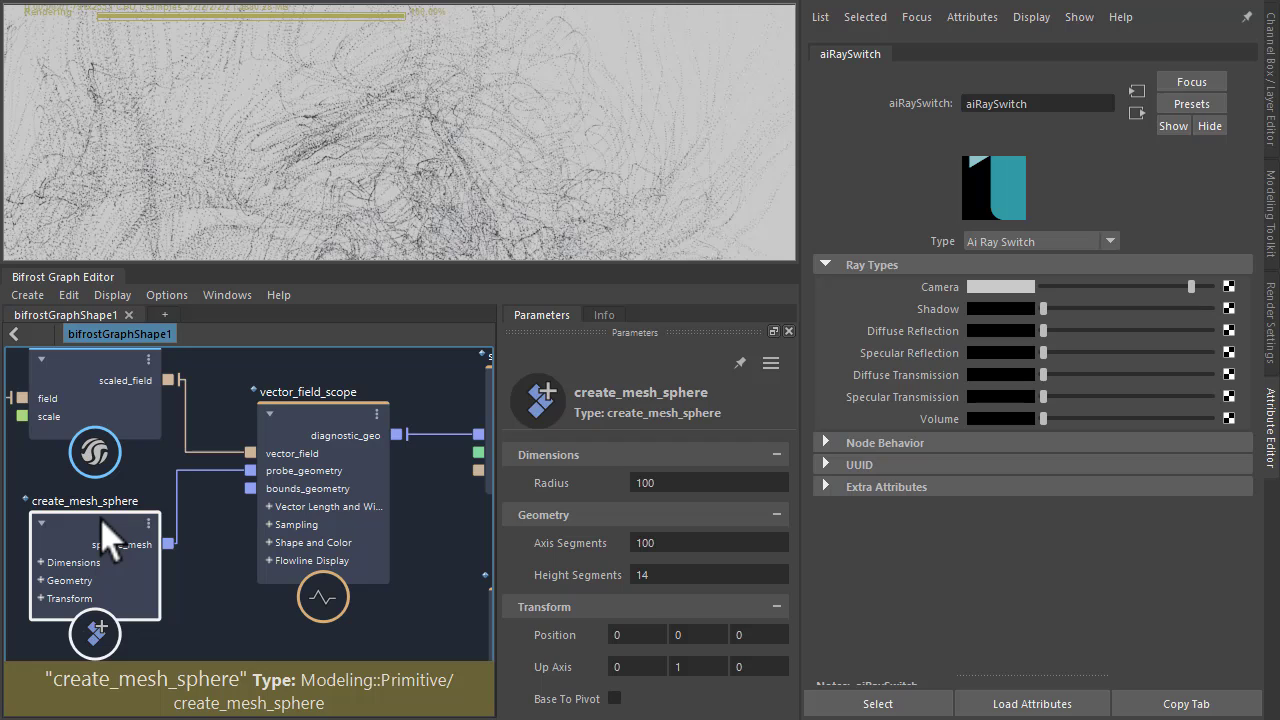